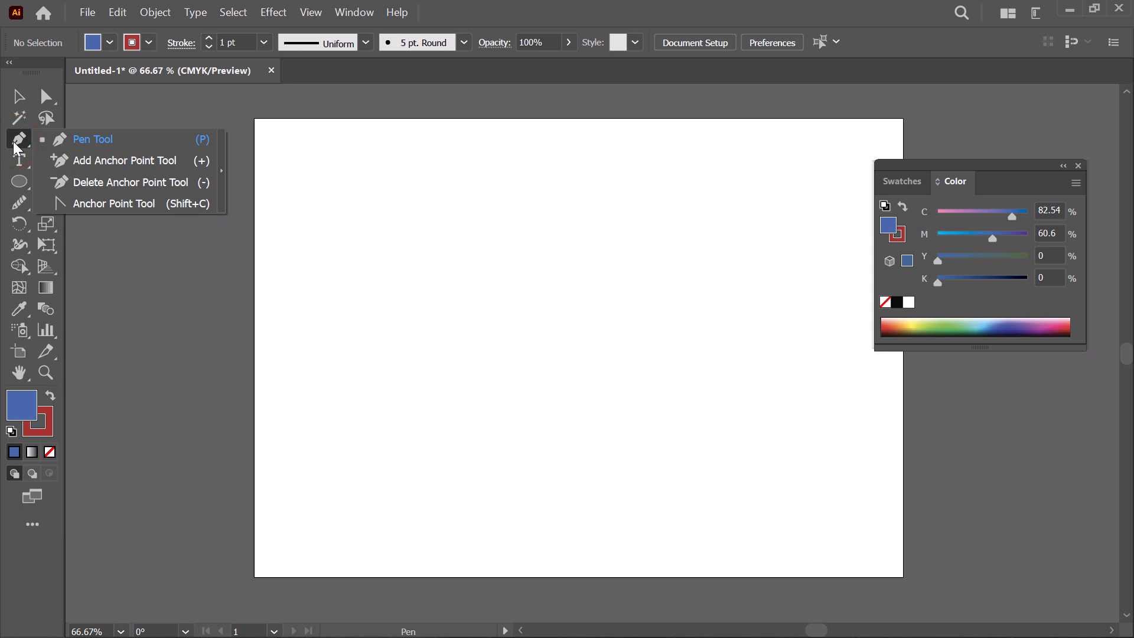
Step: Draw a closed triangle near the middle of the artboard with the Pen tool
left_click(101, 141)
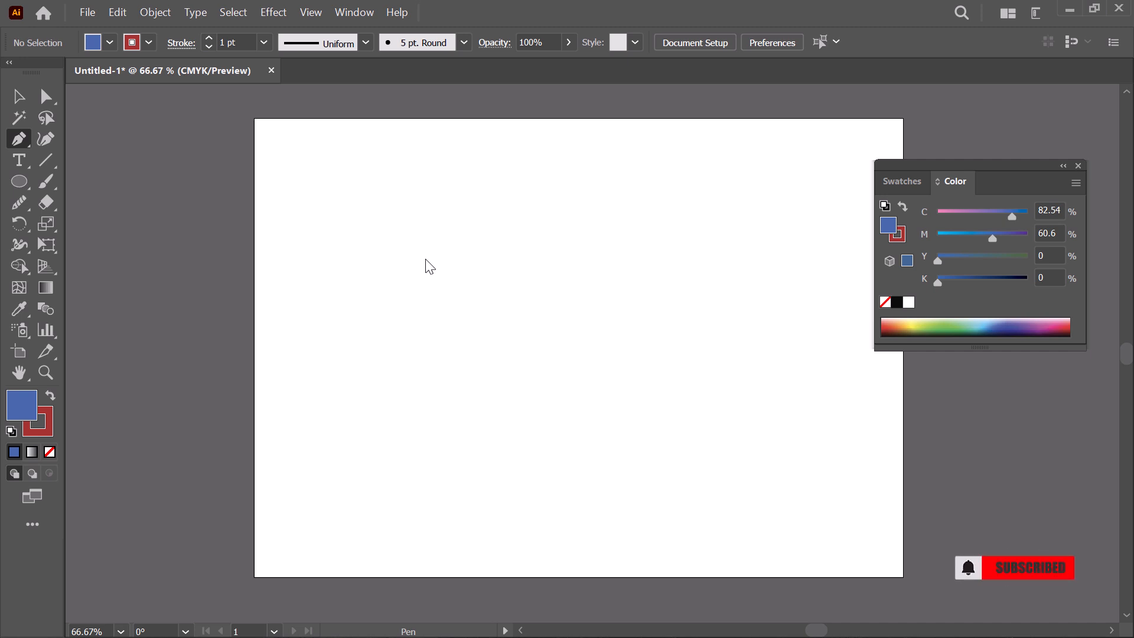
left_click(429, 308)
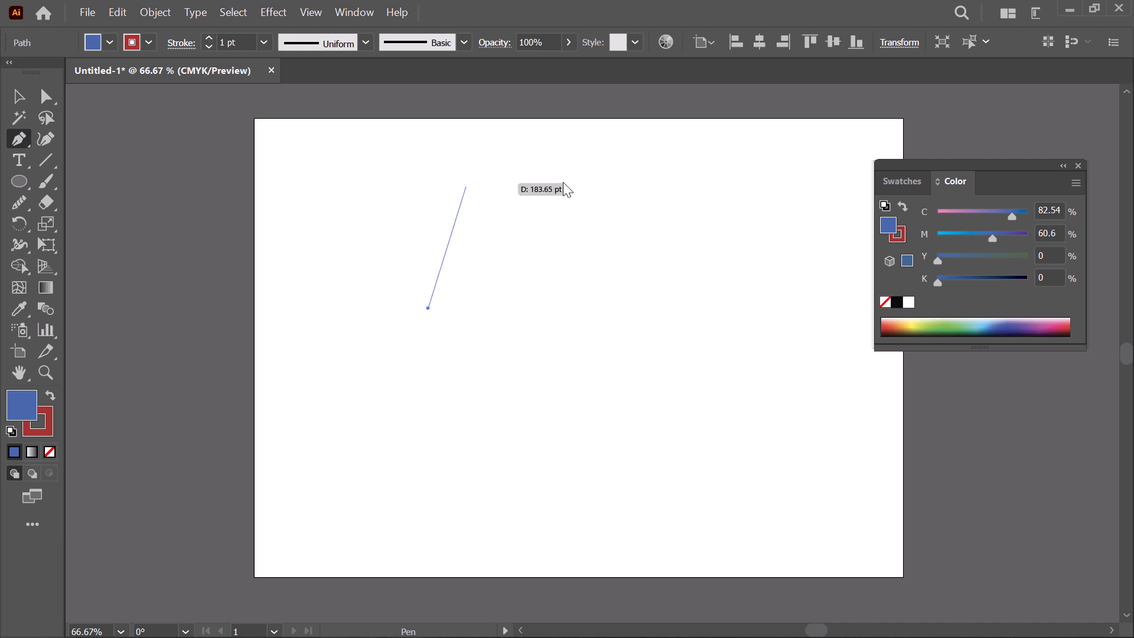
left_click(678, 239)
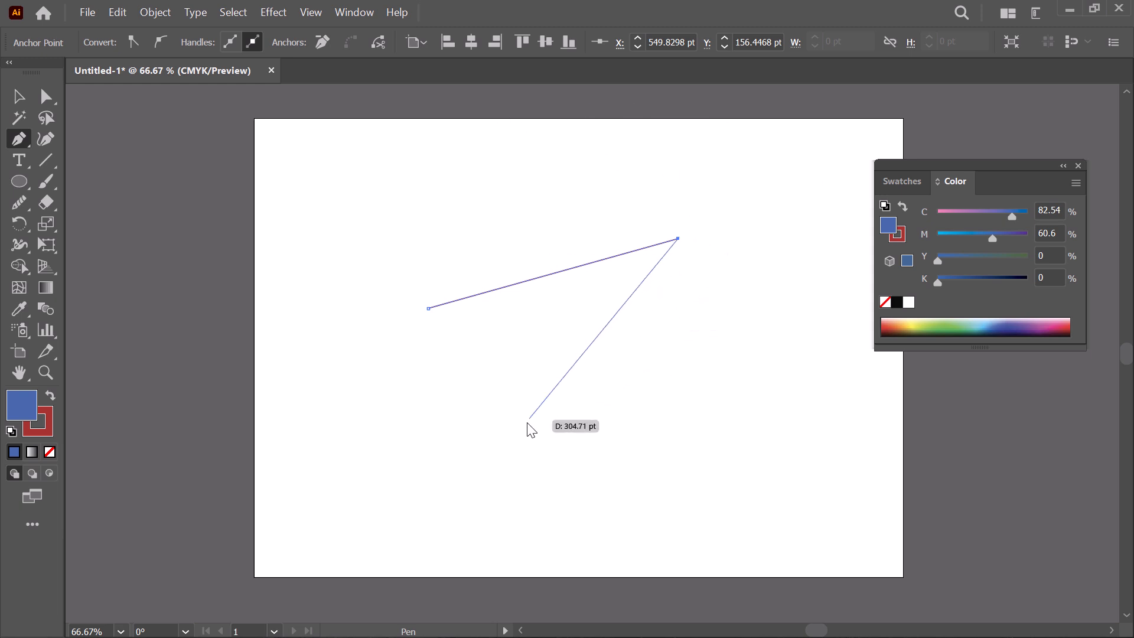
left_click(571, 416)
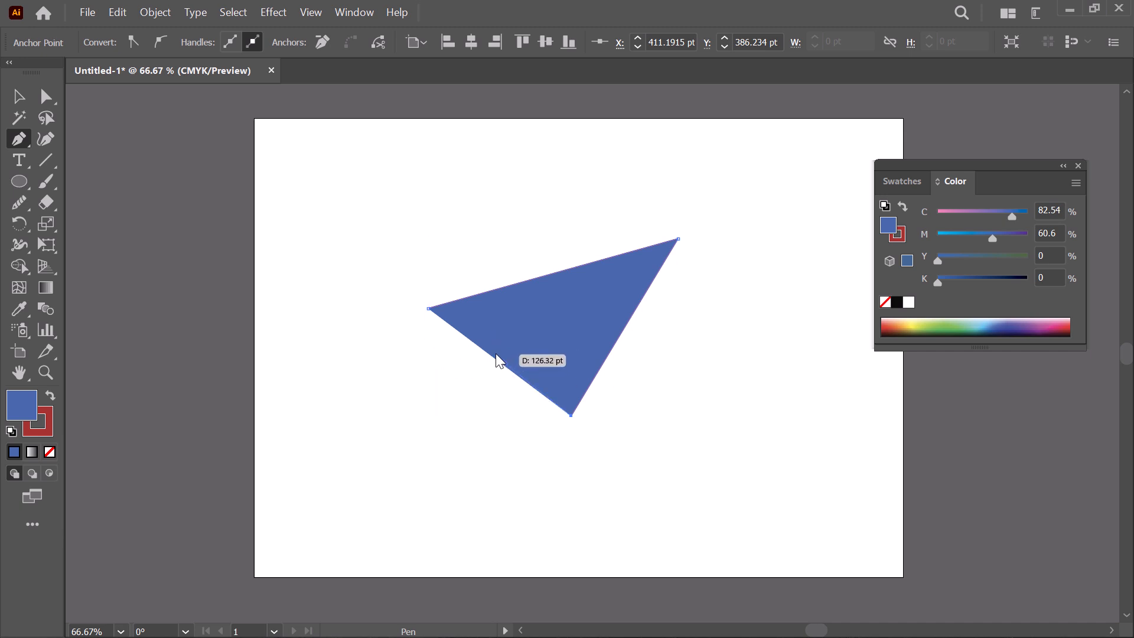
left_click(429, 309)
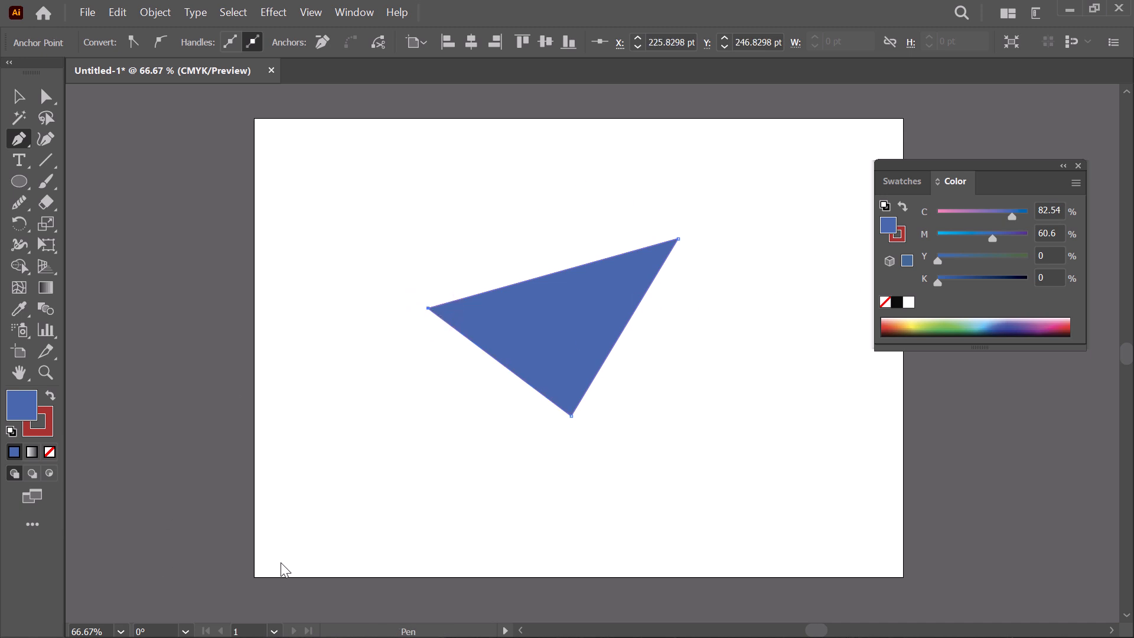
Step: Draw a four-point path below the triangle with the Pen tool, leaving its last side open
left_click(482, 478)
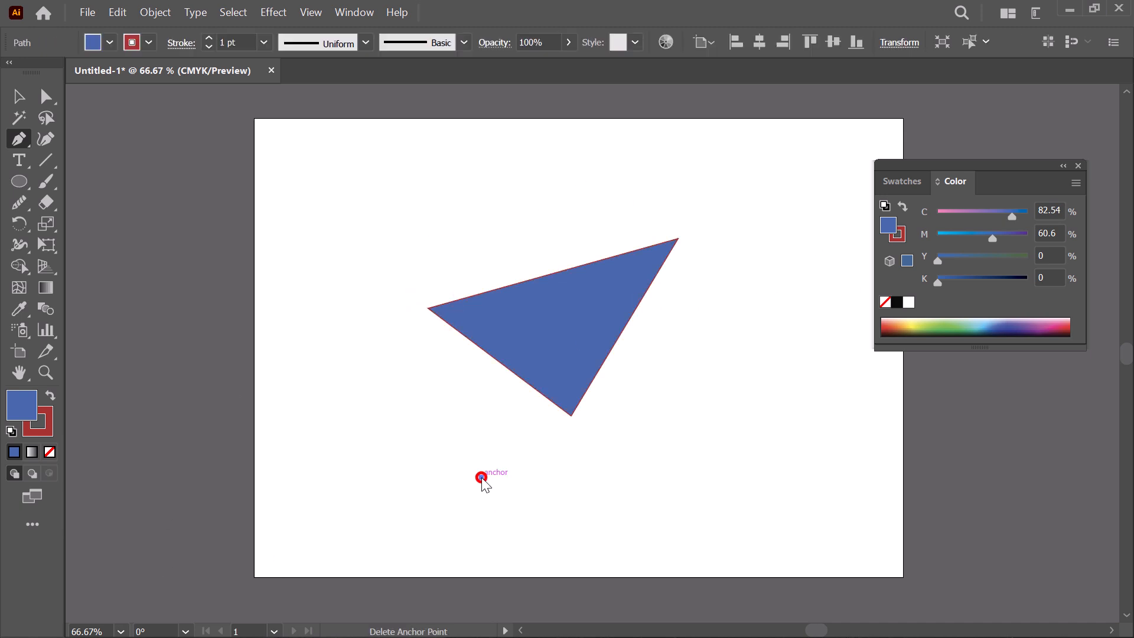
left_click(721, 392)
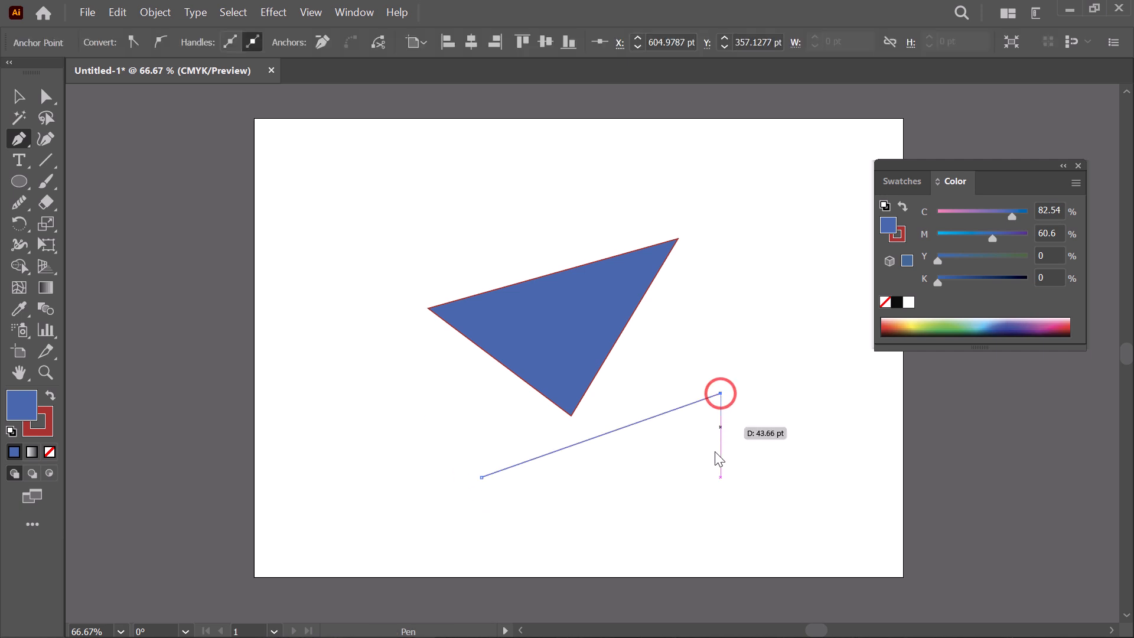
left_click(768, 477)
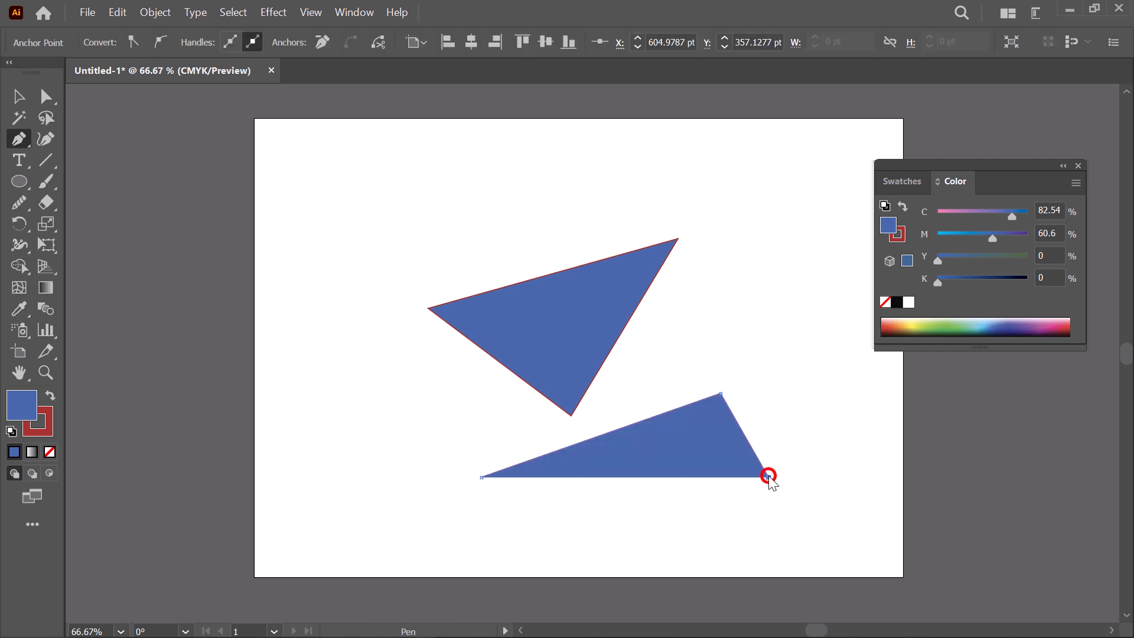
left_click(625, 523)
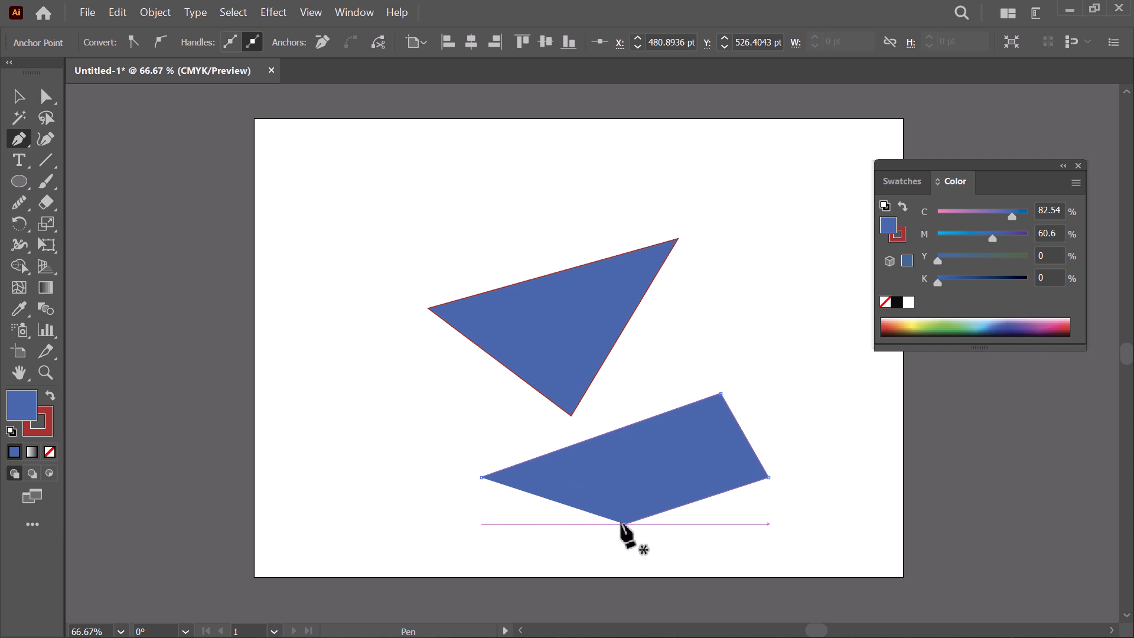
Step: Move the triangle to the artboard's upper left and the open four-point shape to its upper right
left_click(16, 101)
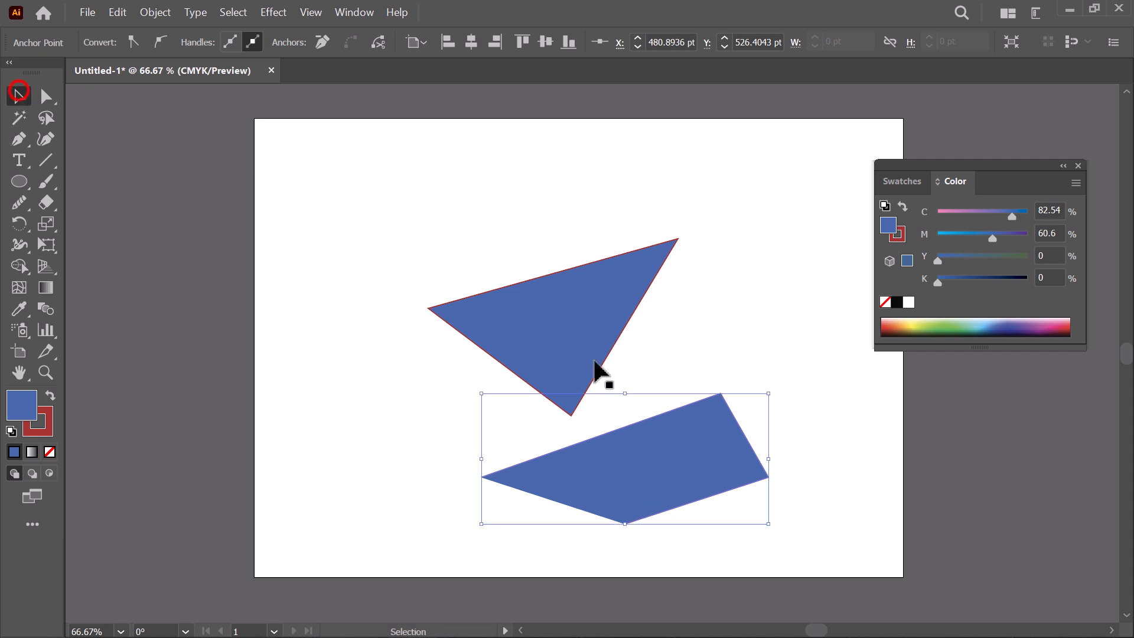
left_click(711, 339)
left_click_drag(673, 479, 692, 457)
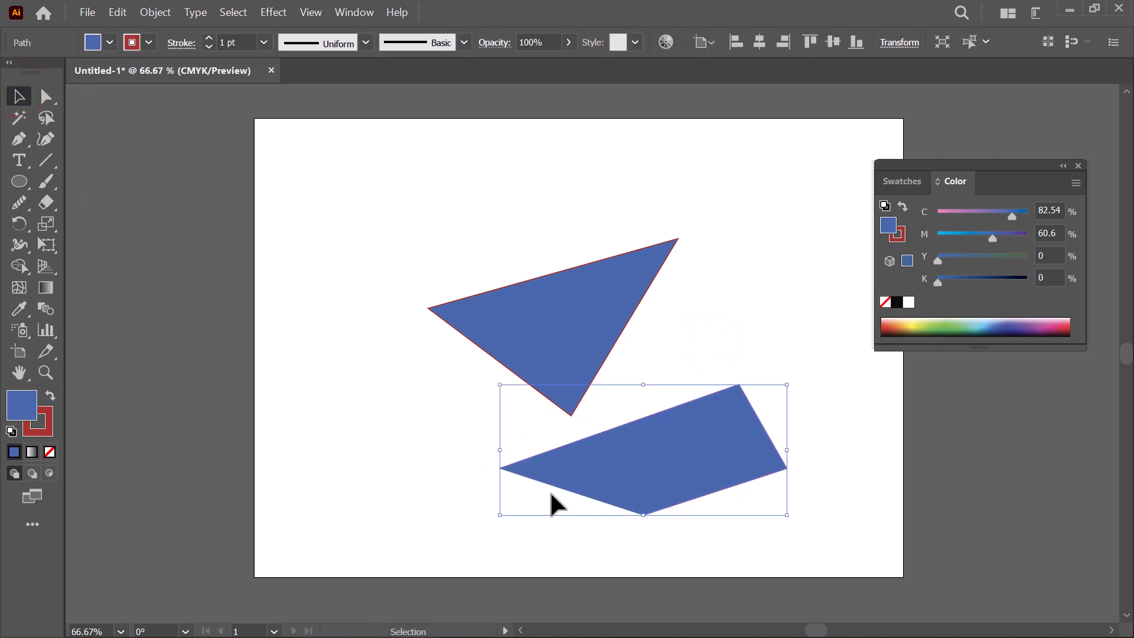
left_click(816, 303)
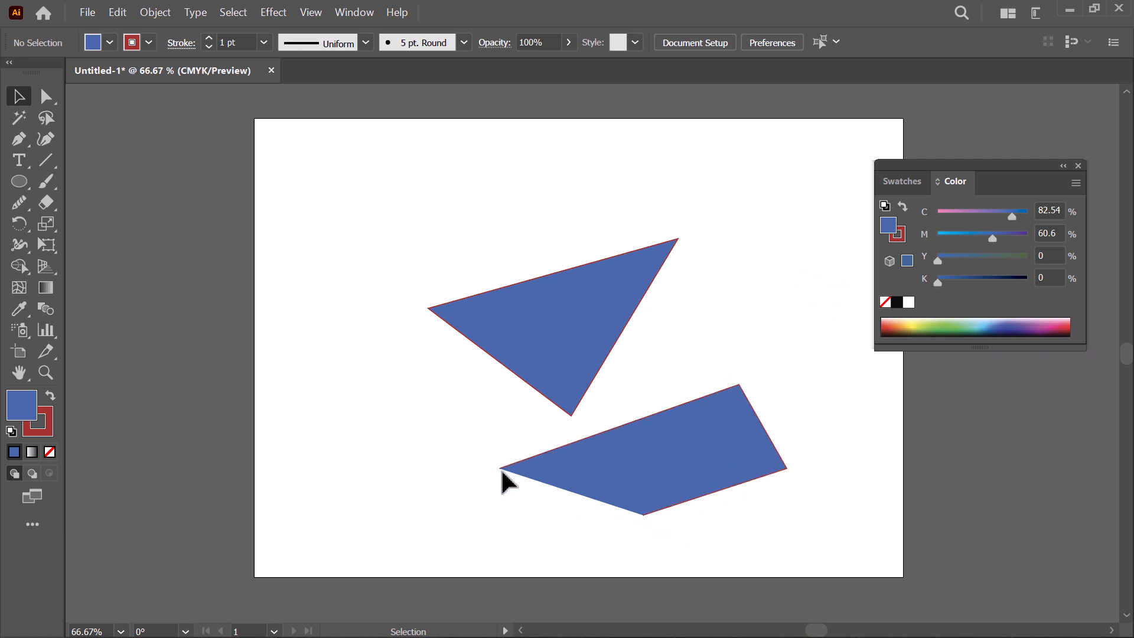
mouse_move(707, 439)
left_mouse_down()
mouse_move(680, 435)
mouse_move(688, 443)
left_mouse_up()
left_click(766, 278)
left_click_drag(509, 302, 377, 222)
left_click_drag(702, 464, 765, 228)
left_click(701, 408)
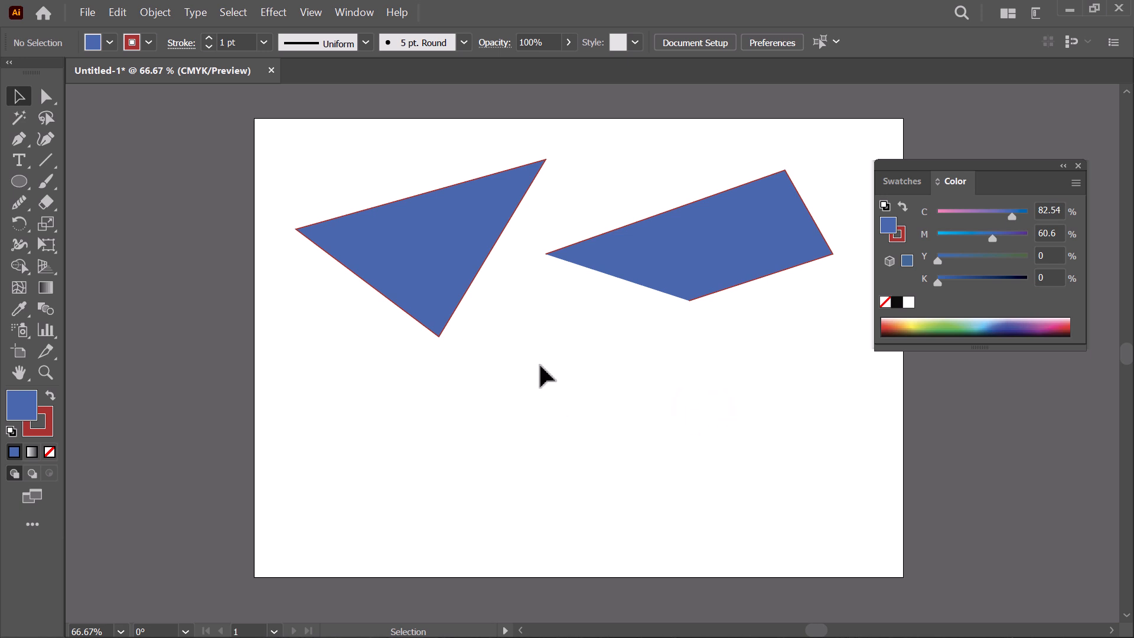
Step: Reposition the open four-point shape slightly lower and closer to the triangle
left_click_drag(727, 217, 712, 271)
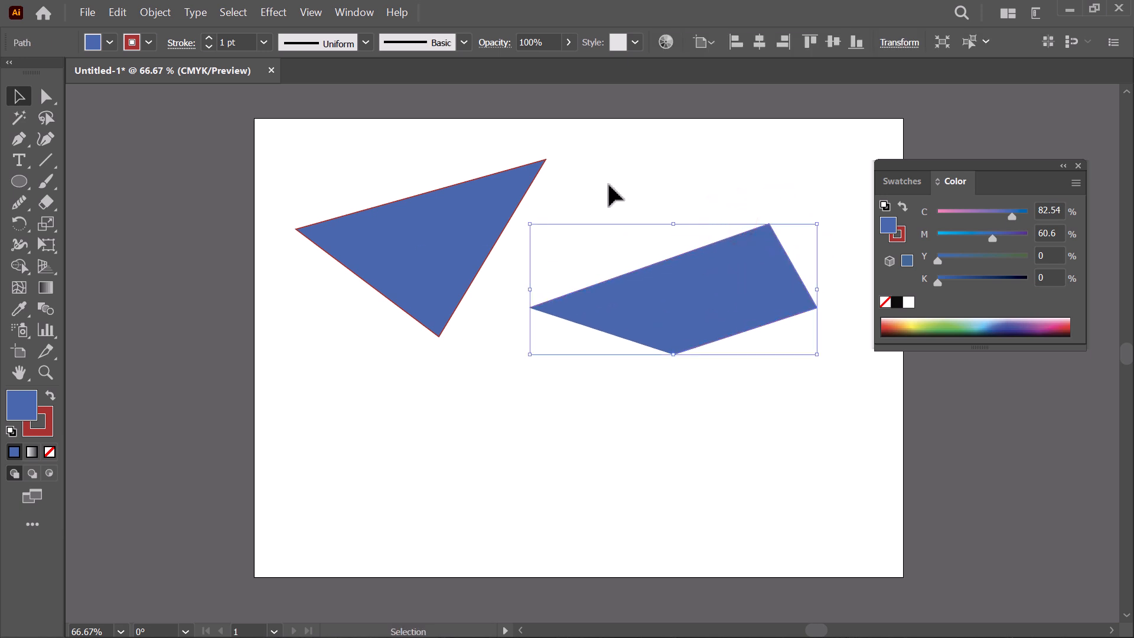
left_click(669, 168)
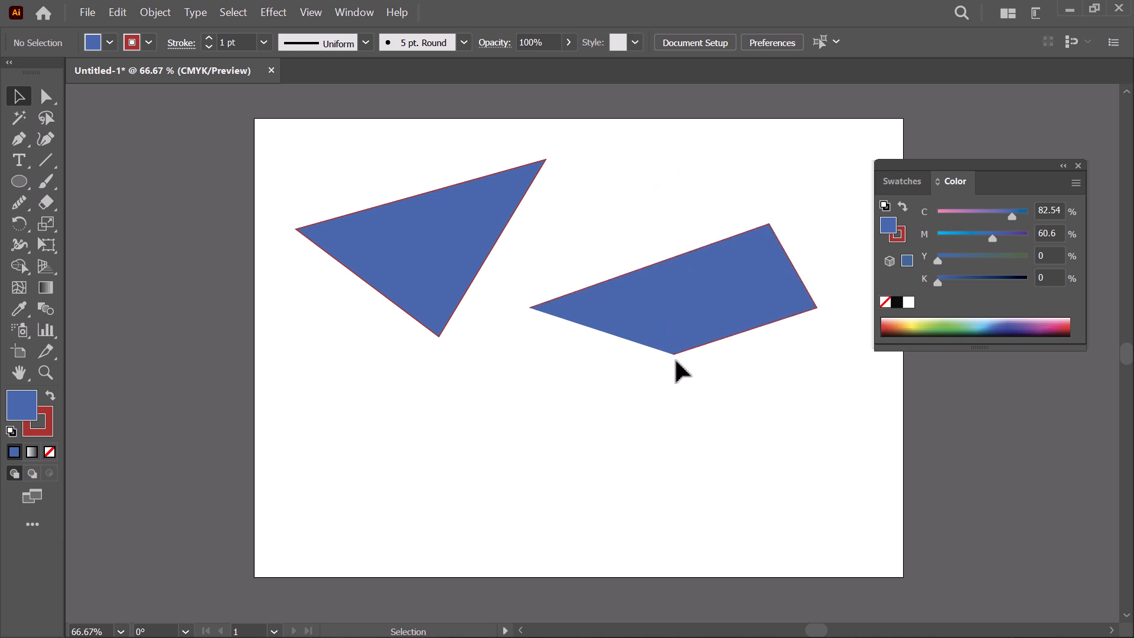
left_click_drag(701, 269, 678, 327)
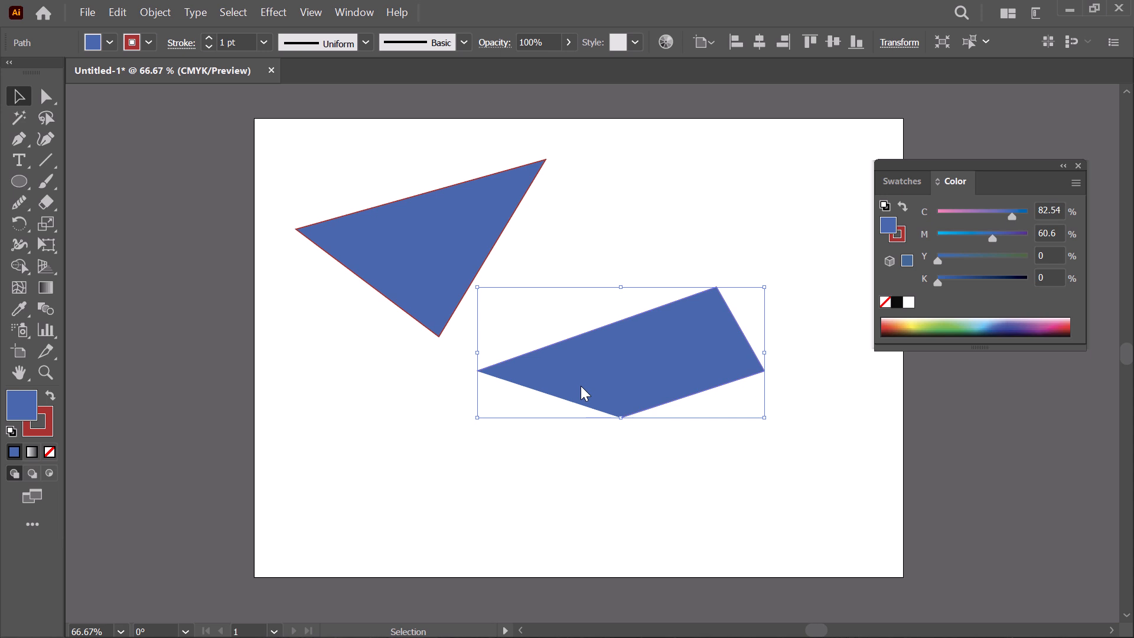
left_click_drag(581, 390, 619, 295)
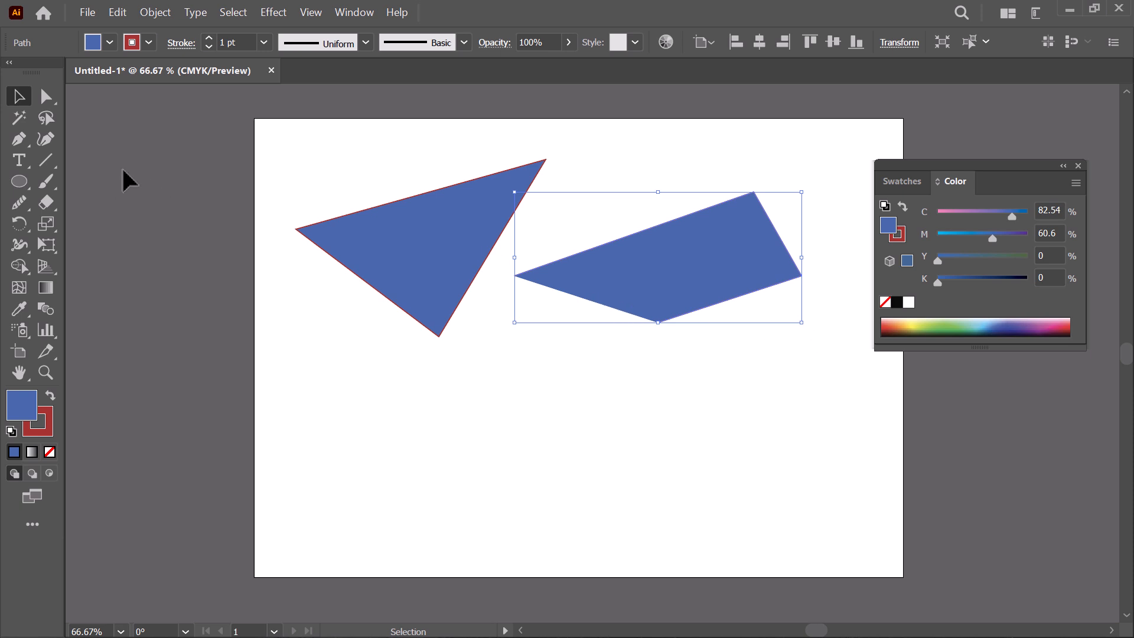
Step: Draw a closed four-sided shape below the two existing shapes with the Pen tool
key("p")
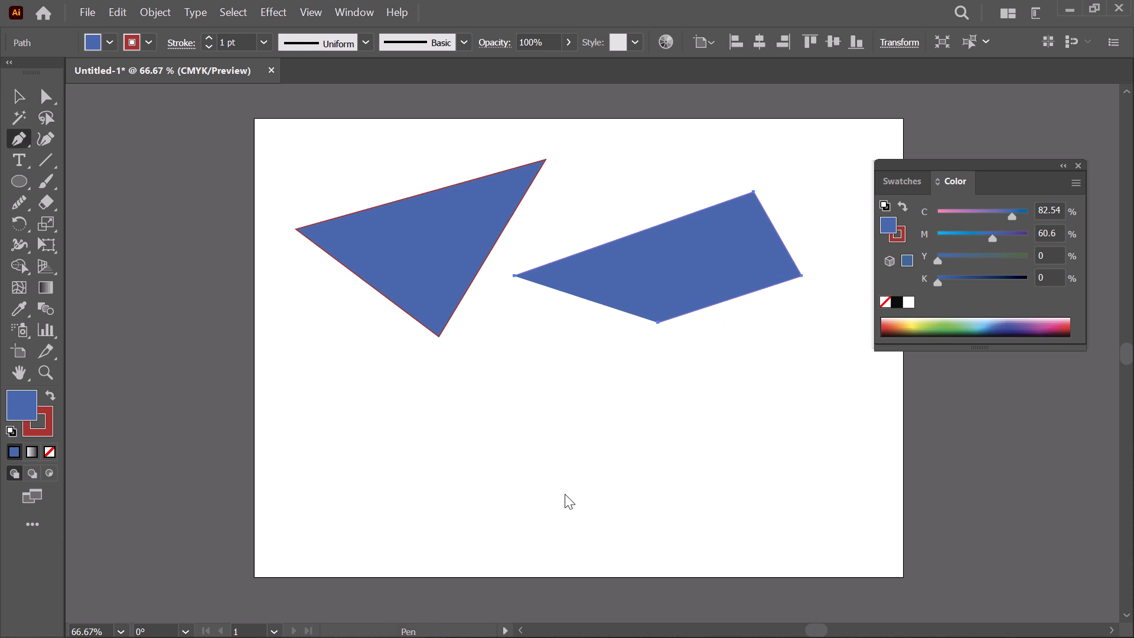
left_click(458, 399)
left_click(647, 373)
left_click(676, 453)
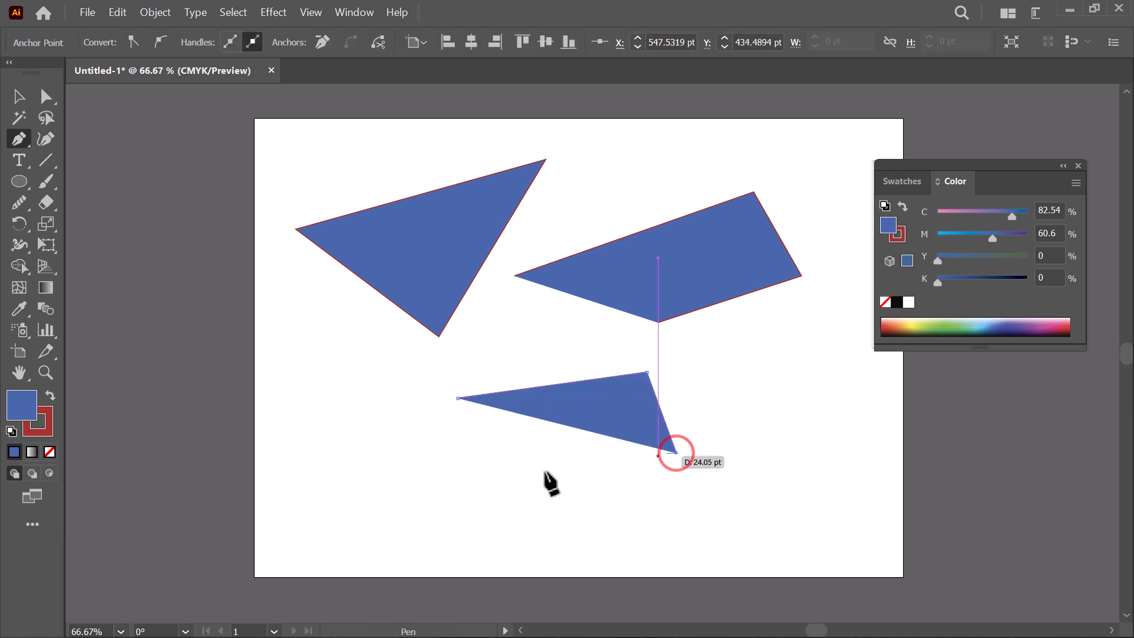
left_click(485, 493)
left_click(459, 398)
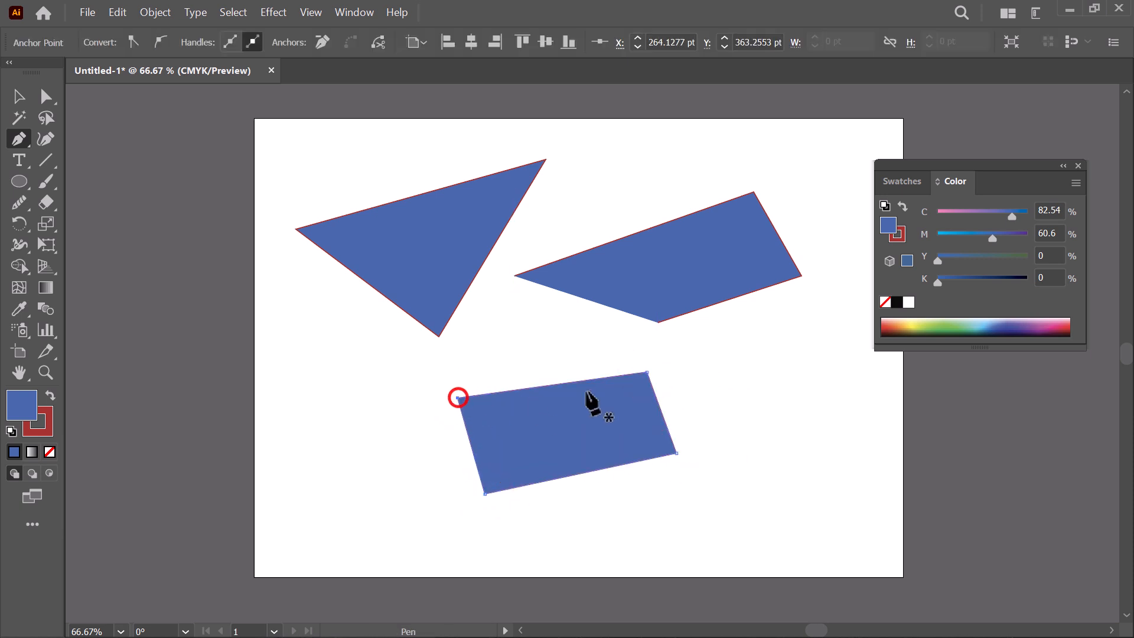
Step: Fill the new closed four-sided shape with purple (C 49.2%, M 84.81%, Y 0%, K 0%)
left_click(16, 99)
left_click_drag(727, 371, 529, 473)
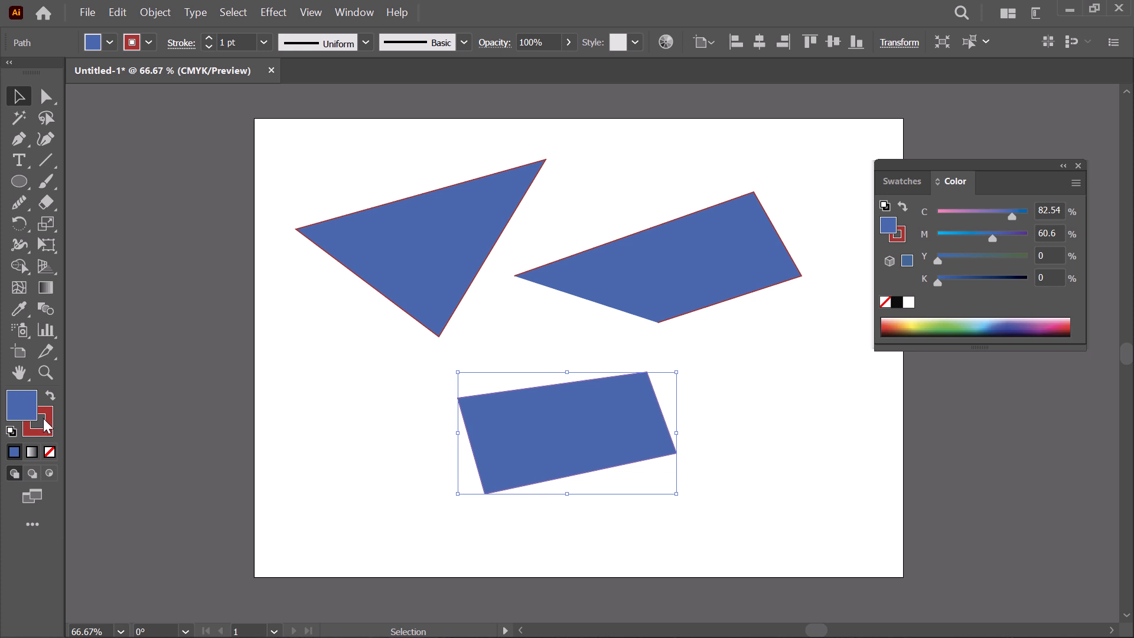
double_click(23, 404)
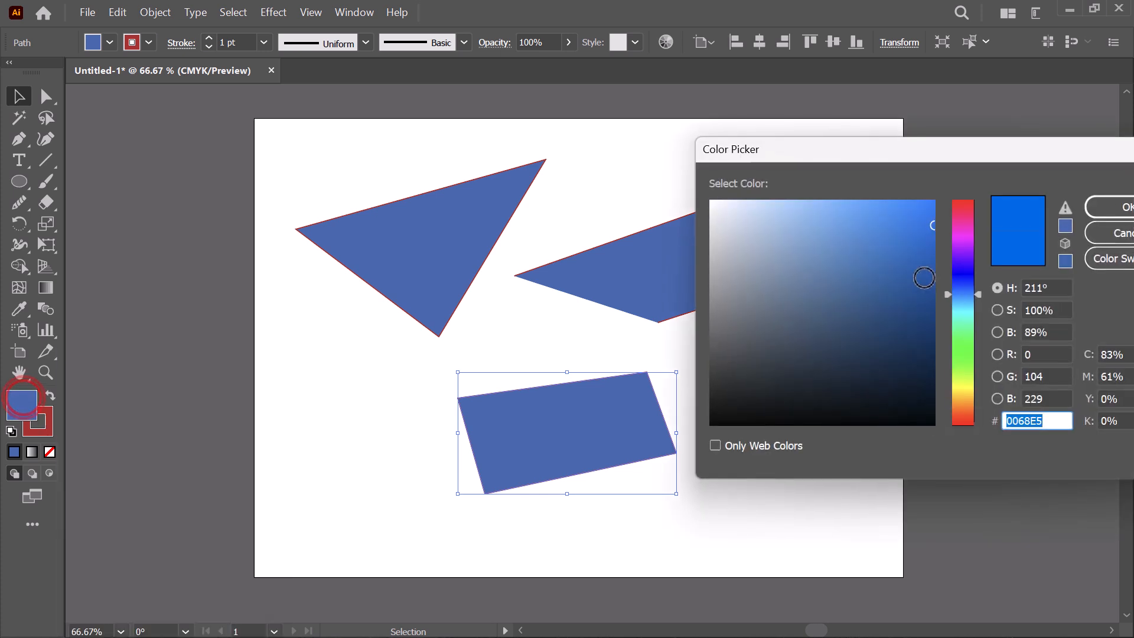
left_click(964, 247)
left_click(904, 243)
left_click(1114, 206)
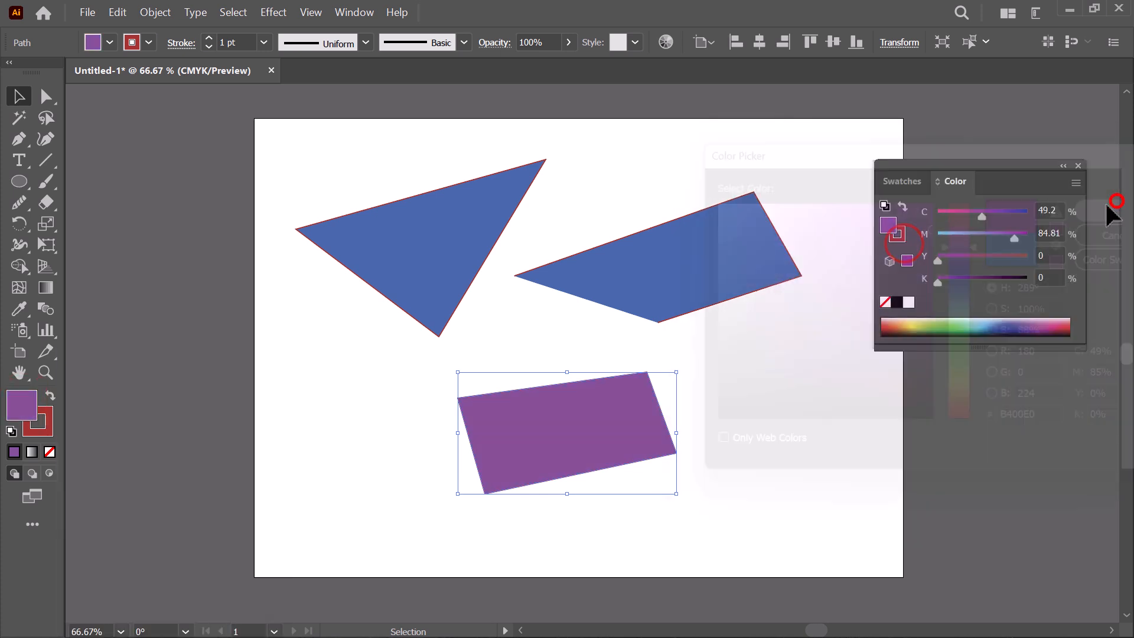
Step: Give the purple shape a near-black stroke (C 63.14%, M 72.59%, Y 65.41%, K 82.96%) with a width of 8 pt
double_click(46, 414)
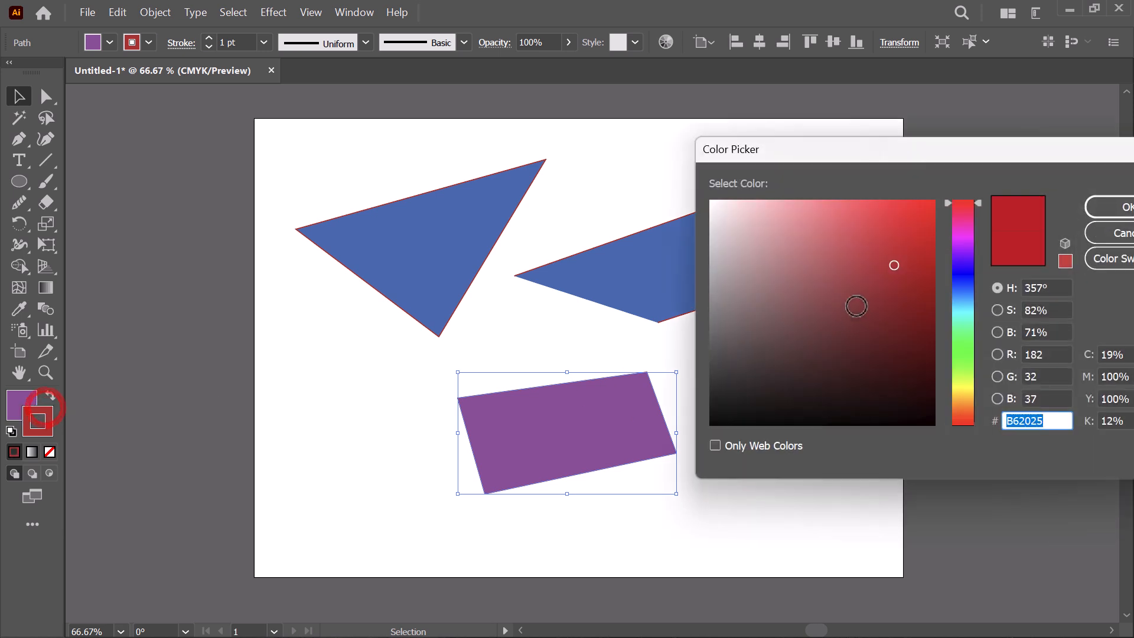
left_click(1113, 208)
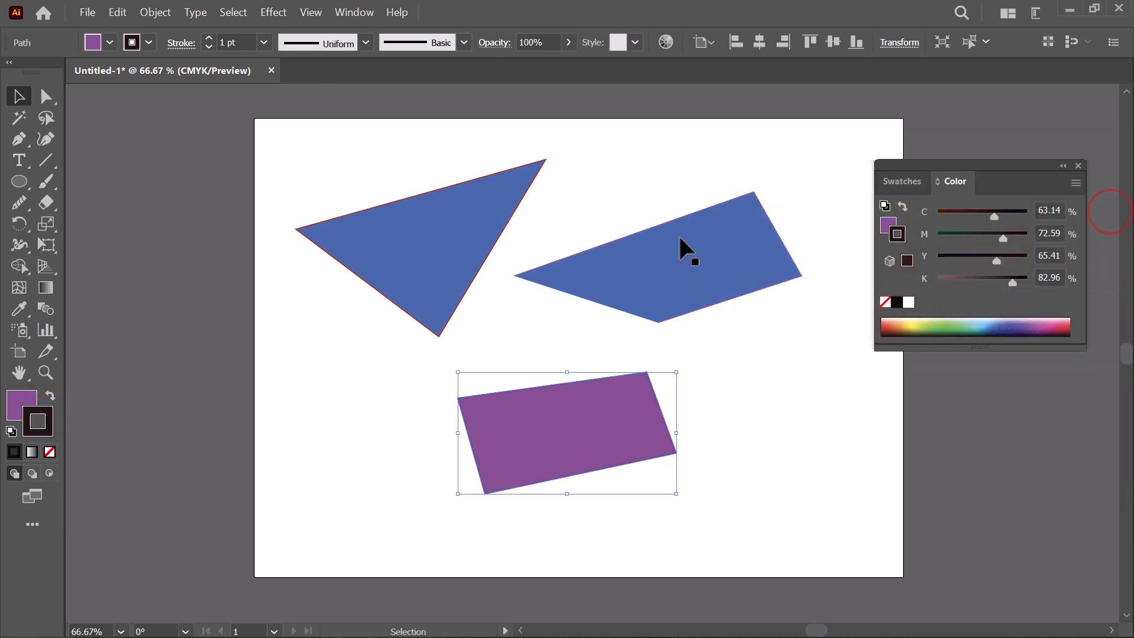
left_click(264, 43)
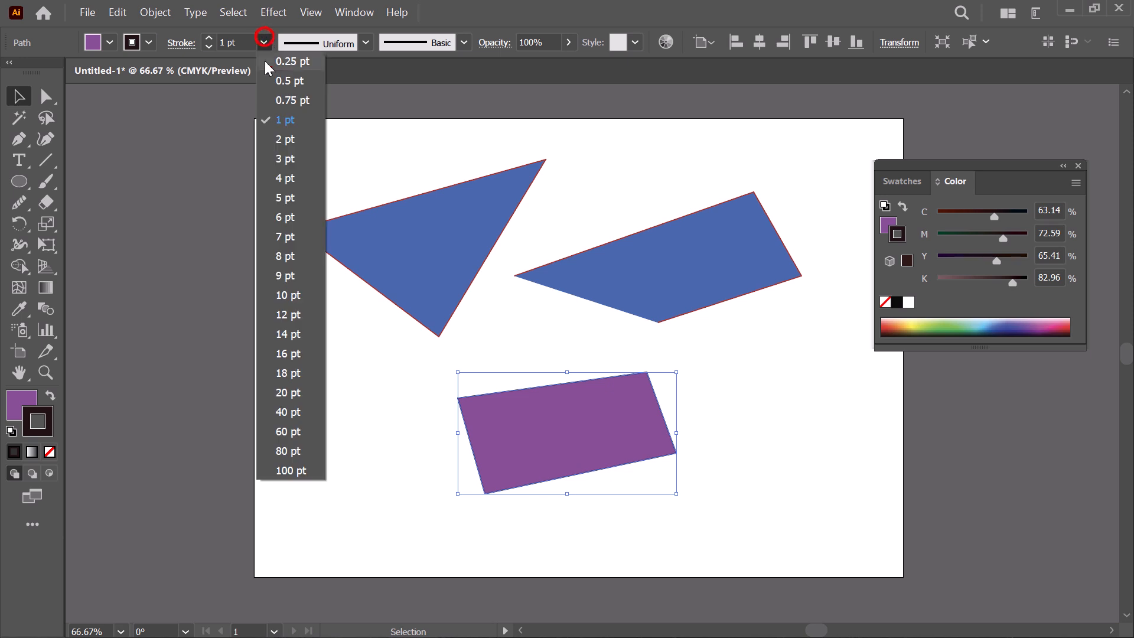
left_click(287, 257)
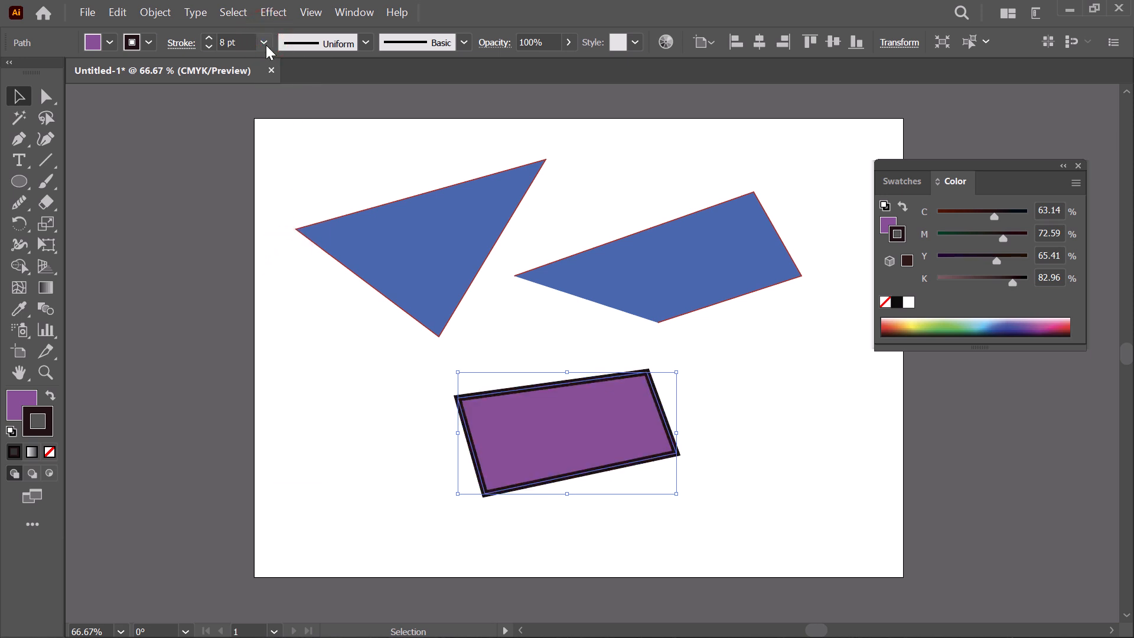
Step: Move the purple shape to the lower left of the artboard, deselect it and activate the Pen tool
left_click_drag(599, 384, 464, 393)
left_click(598, 366)
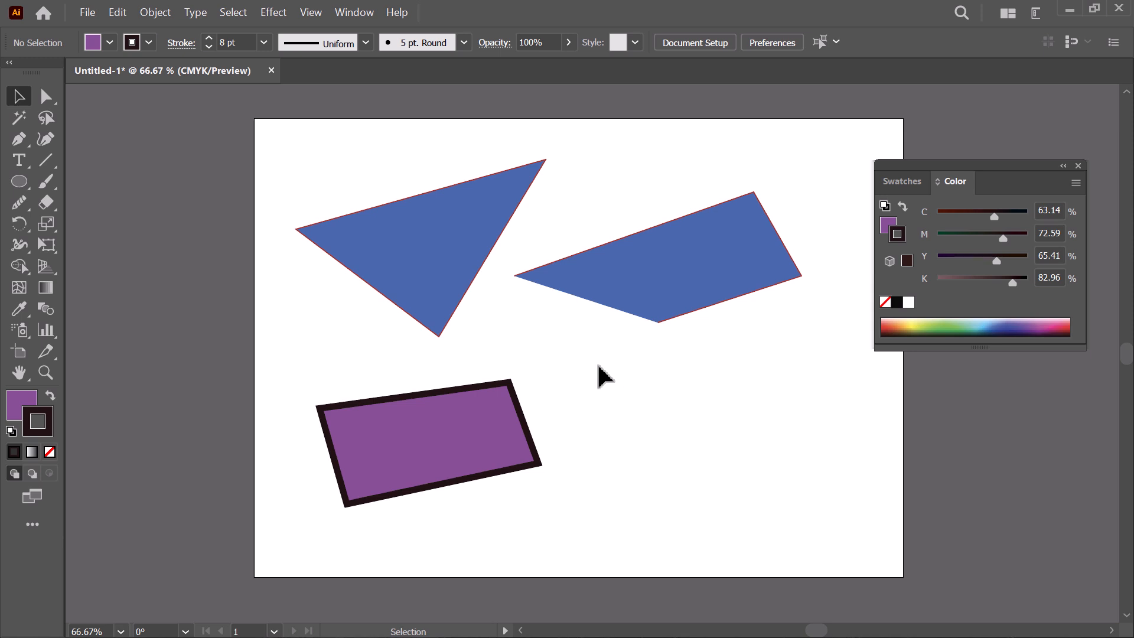
left_click(19, 142)
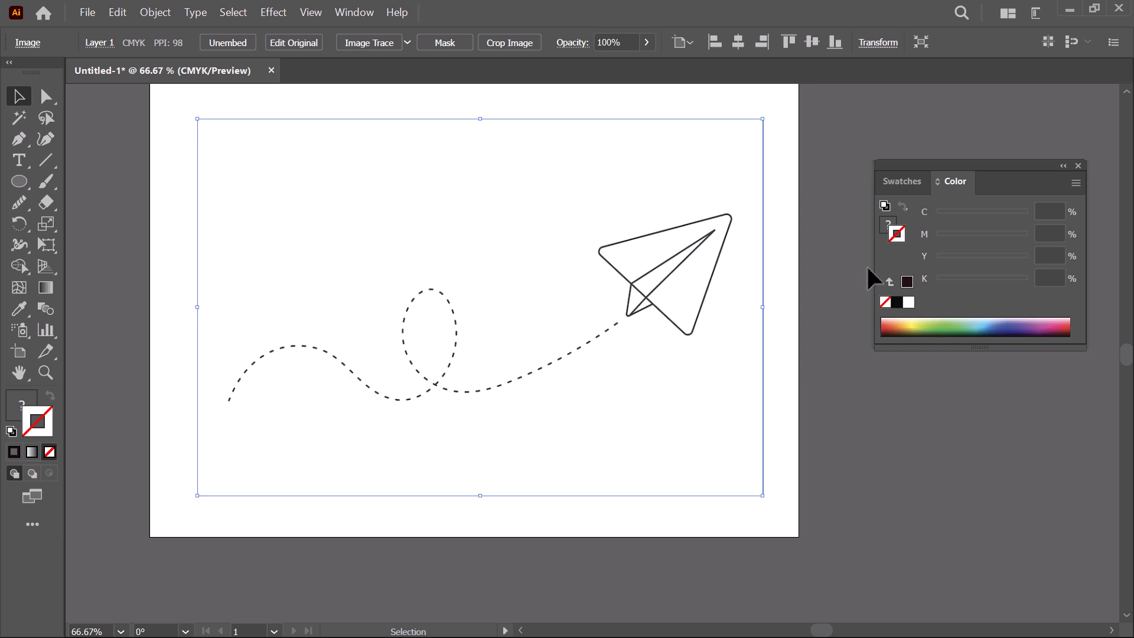
Step: Try moving the placed paper plane image twice, undoing each move
left_click(821, 212)
left_click(628, 200)
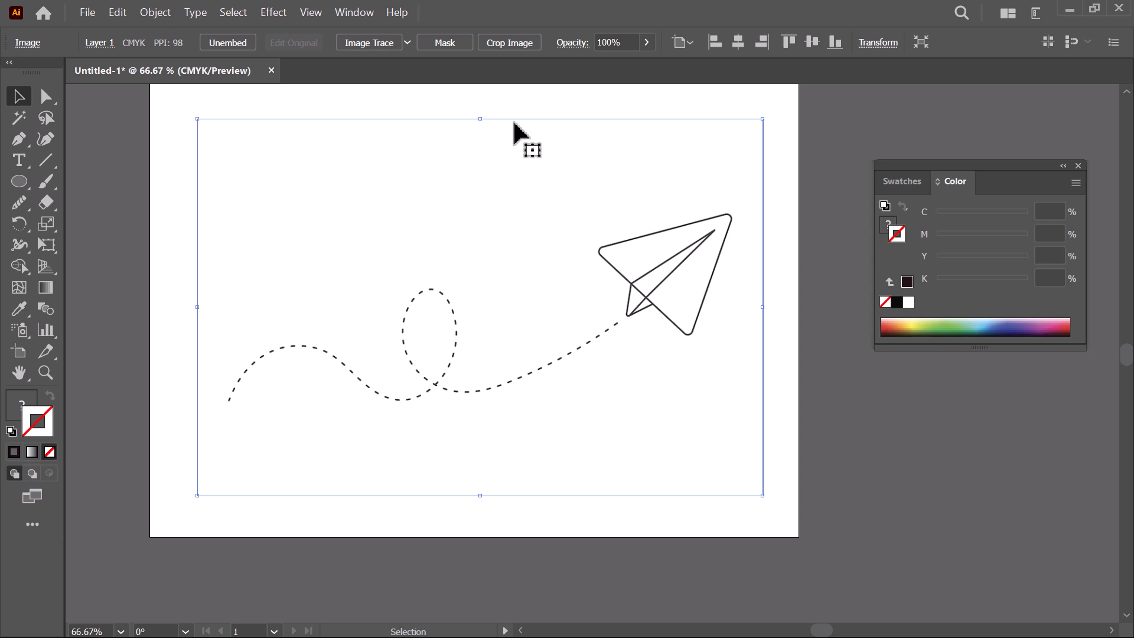
left_click(526, 89)
left_click_drag(514, 231, 525, 254)
key("ctrl+z")
left_click_drag(609, 207, 614, 232)
key("ctrl+z")
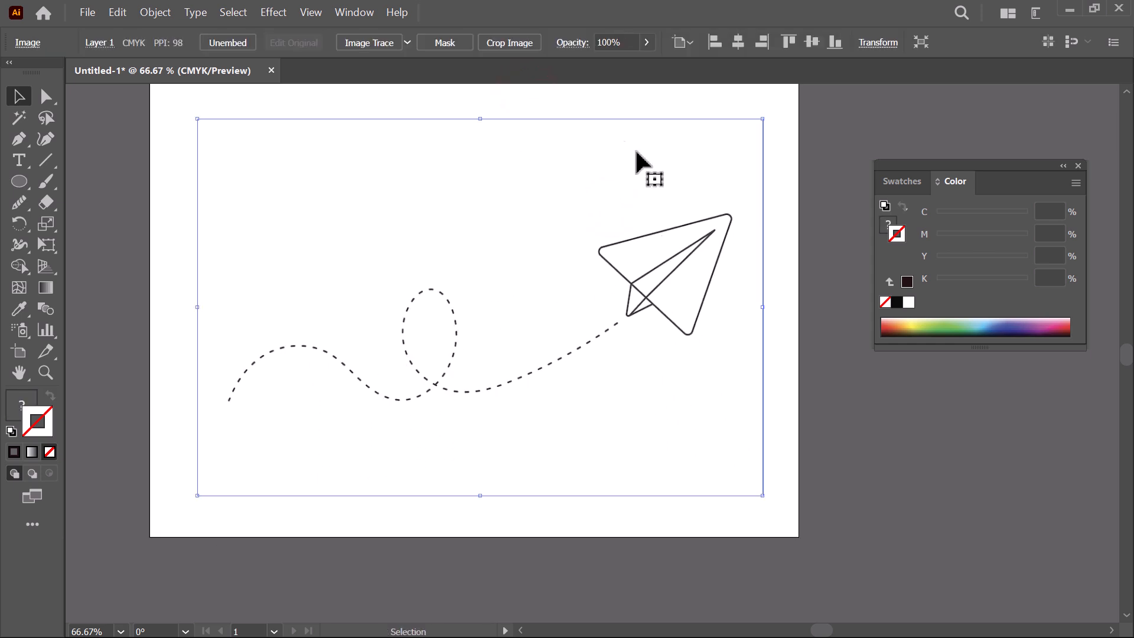
Step: Lock the paper plane image while trying to select and move it, and unlock it again
key("ctrl")
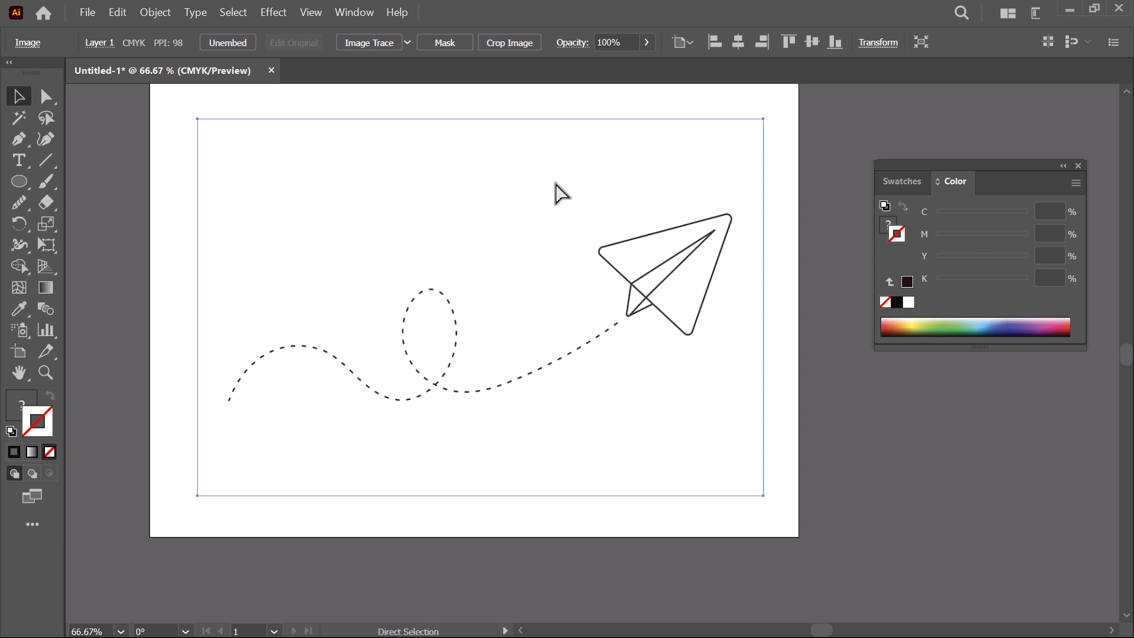
key("ctrl+2")
left_click_drag(591, 158, 405, 462)
left_click_drag(684, 163, 144, 409)
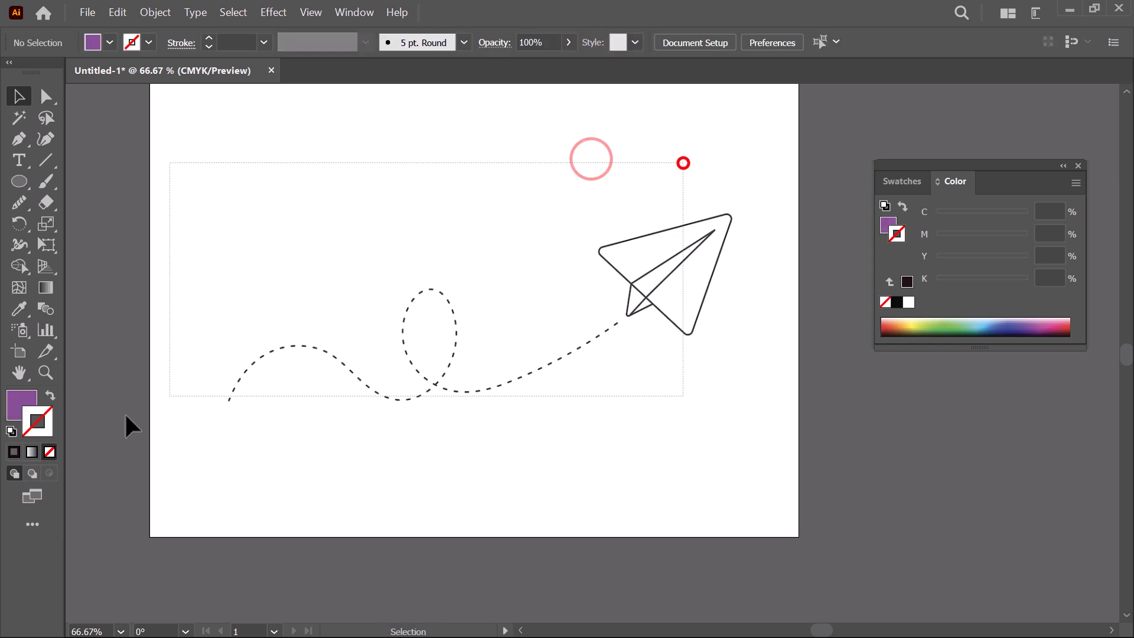
left_click_drag(760, 134, 384, 387)
left_click_drag(750, 159, 366, 407)
left_click_drag(608, 178, 177, 469)
left_click_drag(491, 195, 400, 316)
left_click_drag(580, 233, 567, 254)
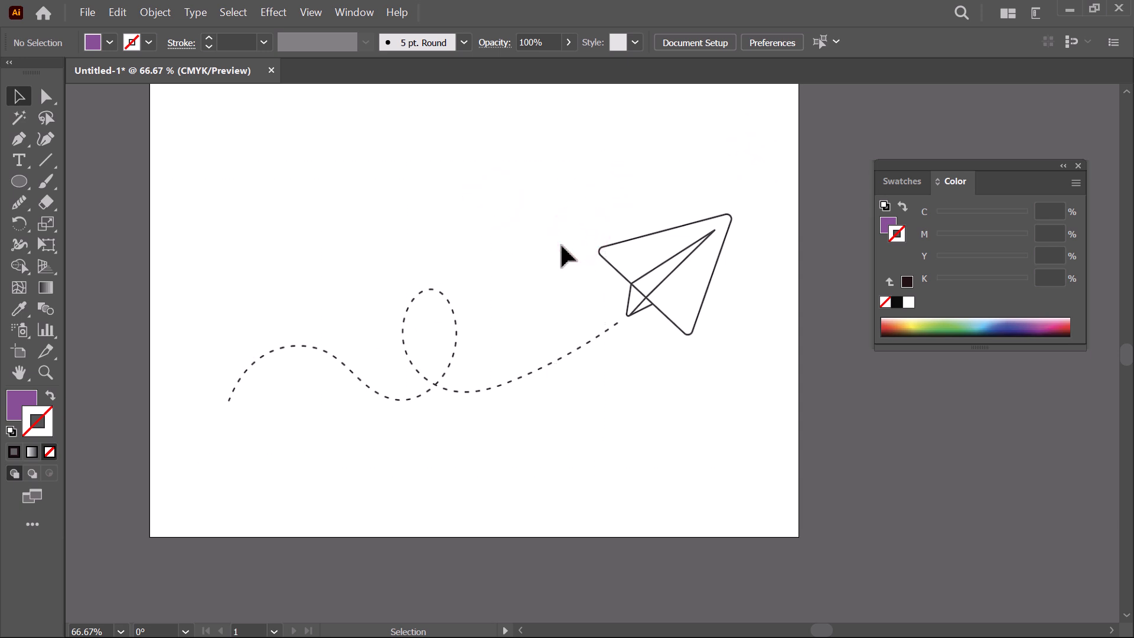
left_click(568, 254)
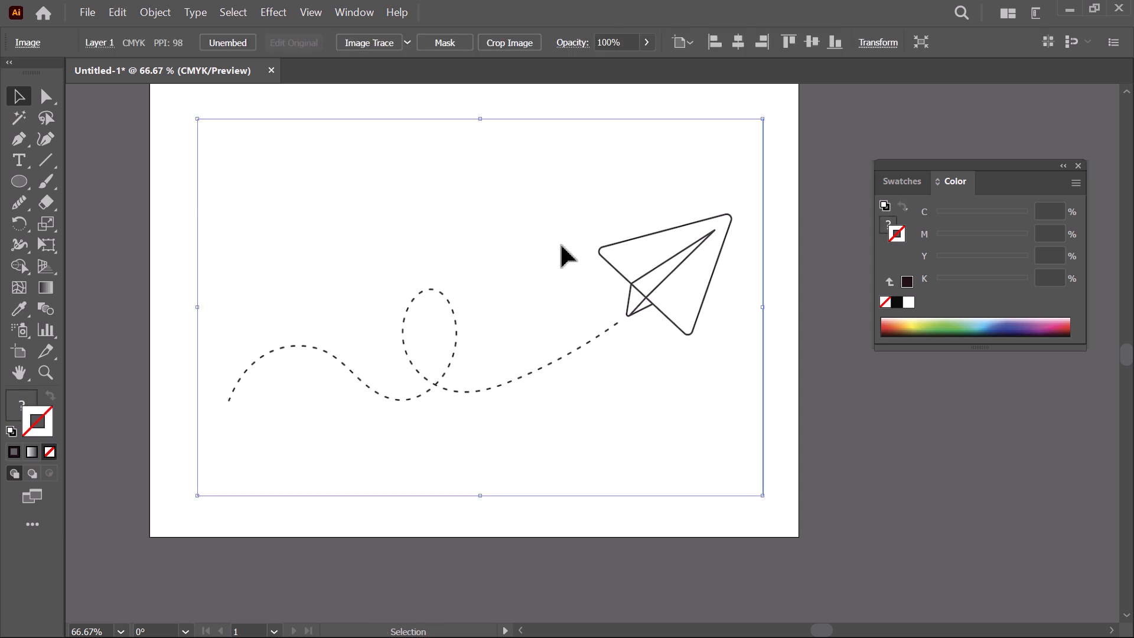
Step: Deselect the paper plane image and start a Pen path at the tail end of the dashed trail, farthest from the plane
left_click(802, 150)
left_click_drag(772, 137, 253, 481)
key("ctrl+shift+a")
left_click_drag(426, 253, 492, 279)
key("p")
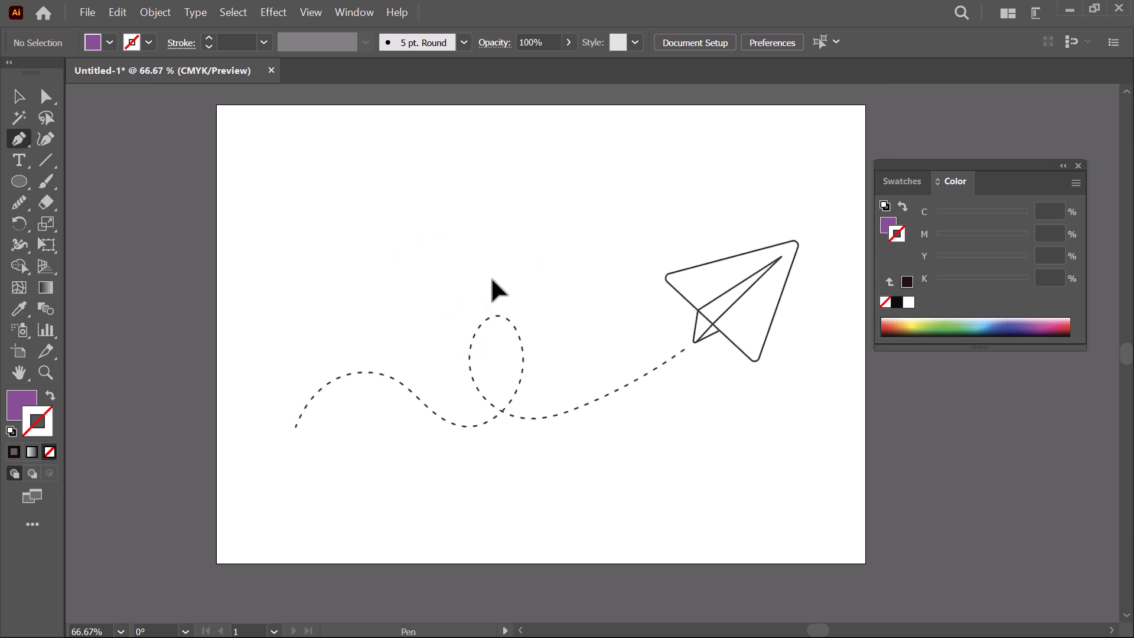
left_click(295, 426)
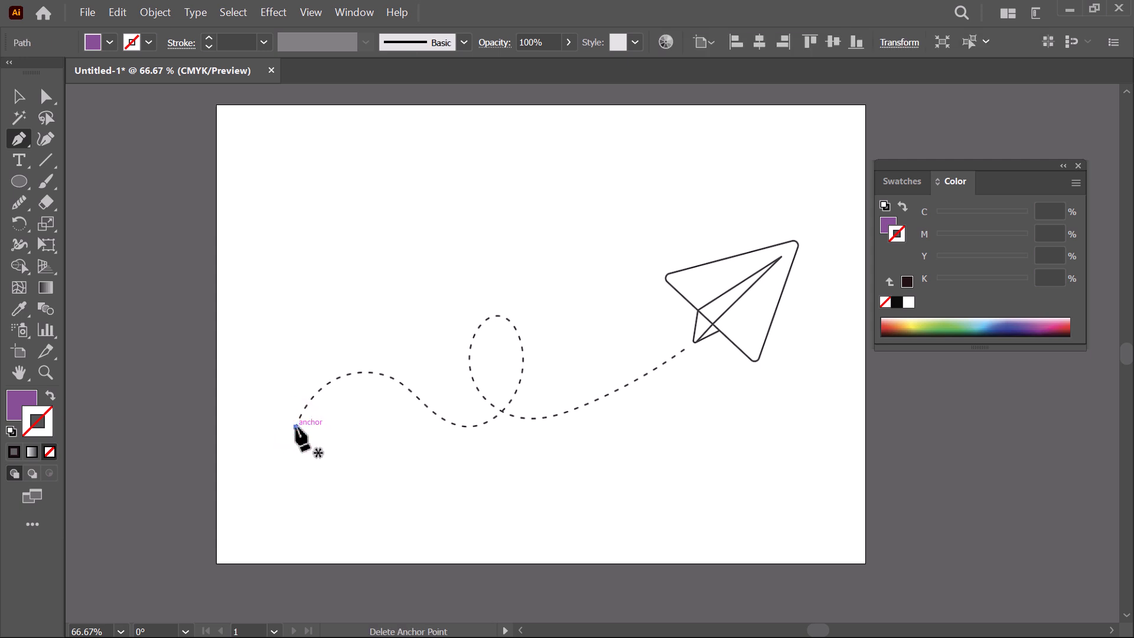
Step: Try tracing the dashed trail with straight Pen segments, and undo them back to the starting anchor
left_click(339, 376)
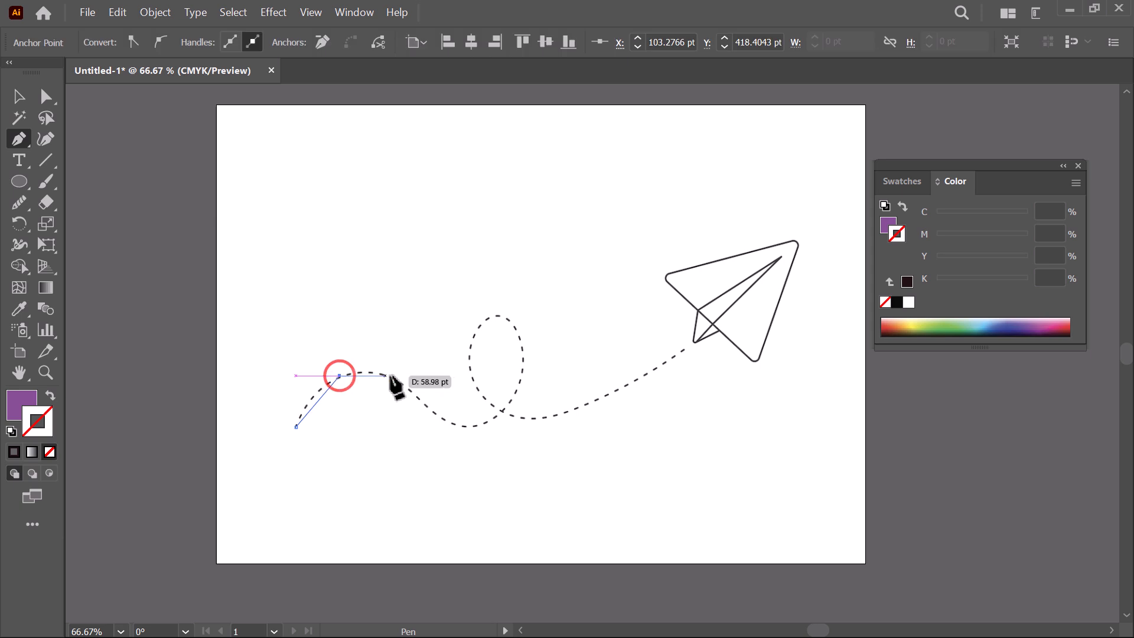
left_click_drag(396, 377, 495, 425)
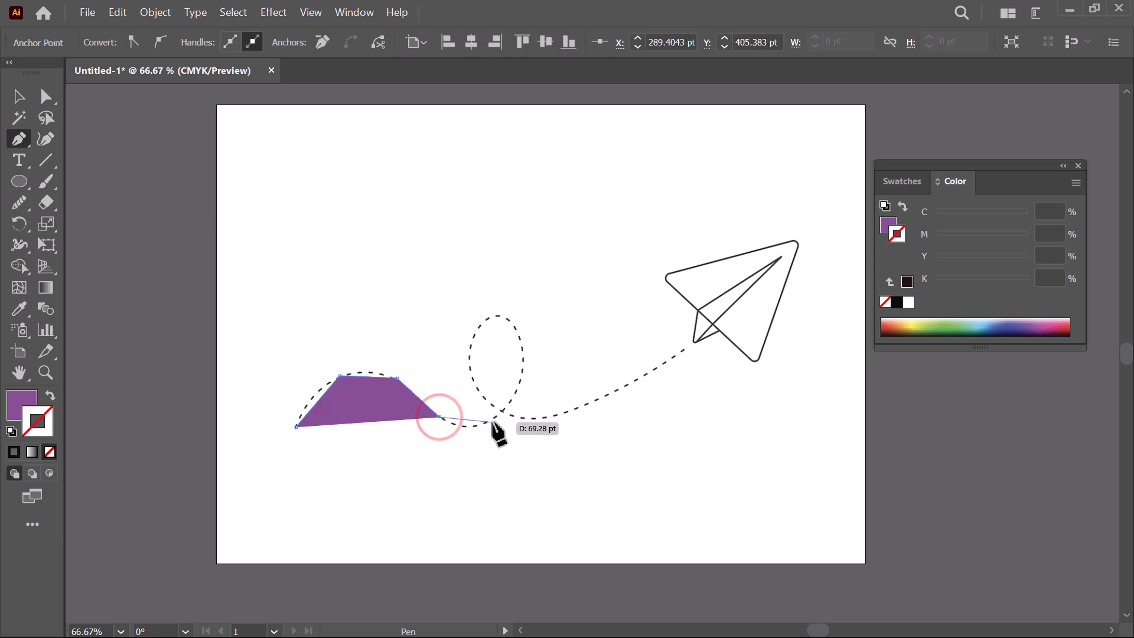
left_click(492, 419)
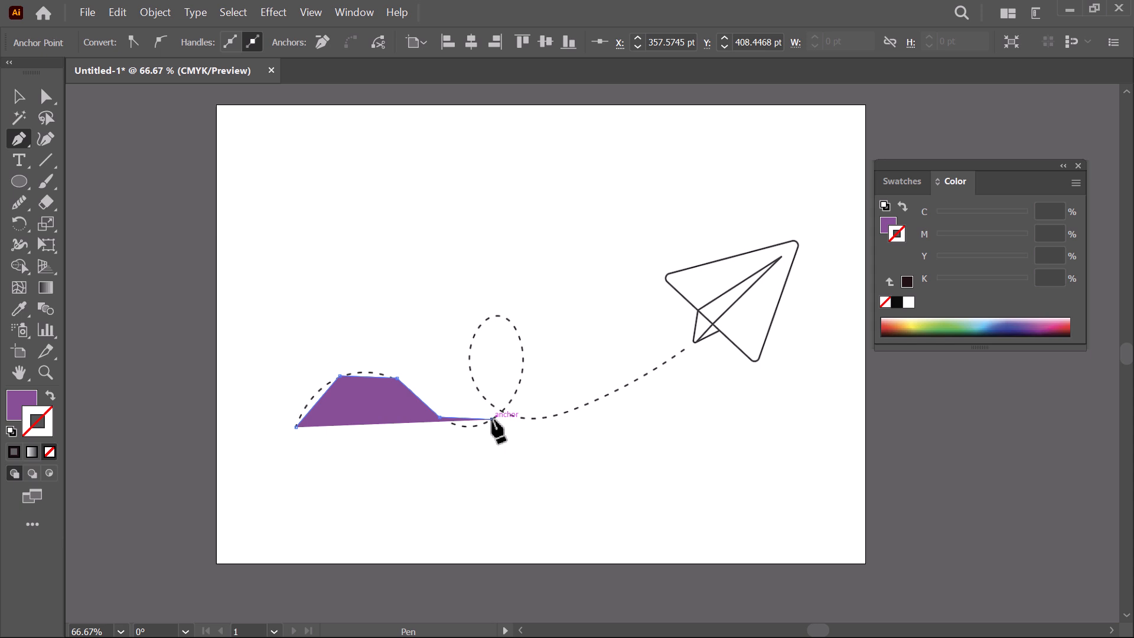
key("ctrl+z")
key("ctrl+z")
key("ctrl+z")
key("ctrl+z")
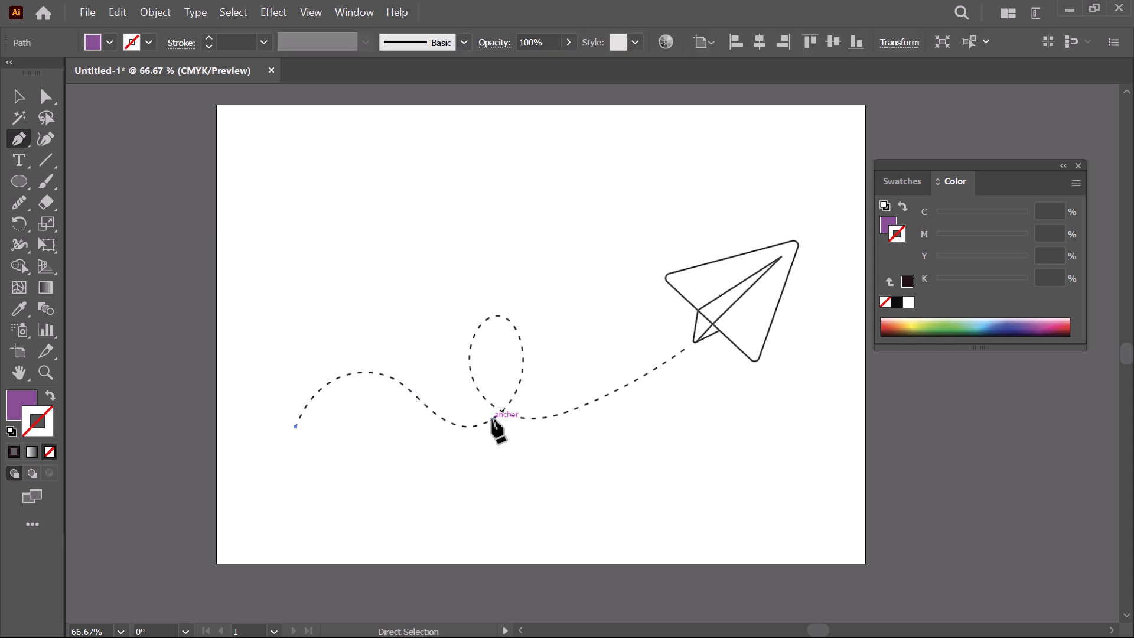
Step: Trace the trail's first hump and the dip after it with curved Pen anchors, shaping the handles to follow the dashes
left_click(362, 373)
left_click(362, 373)
left_click_drag(362, 373, 412, 359)
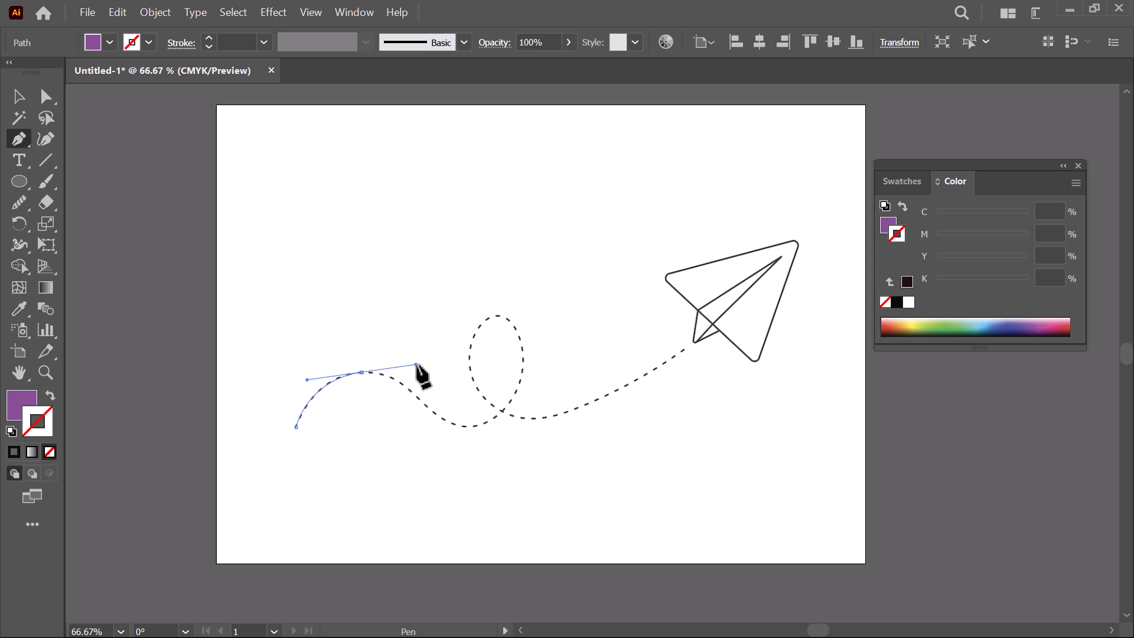
mouse_move(416, 365)
left_mouse_down()
mouse_move(415, 384)
mouse_move(413, 354)
mouse_move(420, 424)
mouse_move(420, 359)
mouse_move(408, 362)
mouse_move(420, 370)
mouse_move(384, 369)
mouse_move(471, 360)
mouse_move(367, 380)
mouse_move(337, 358)
mouse_move(408, 369)
left_mouse_up()
left_click_drag(413, 373, 414, 372)
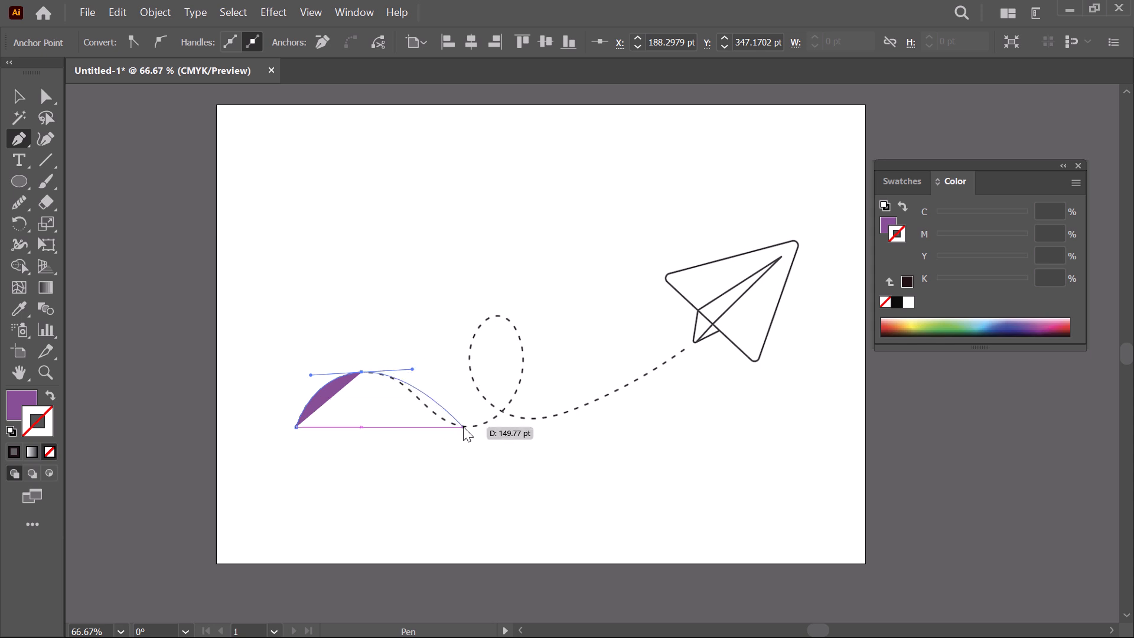
left_click_drag(464, 427, 471, 427)
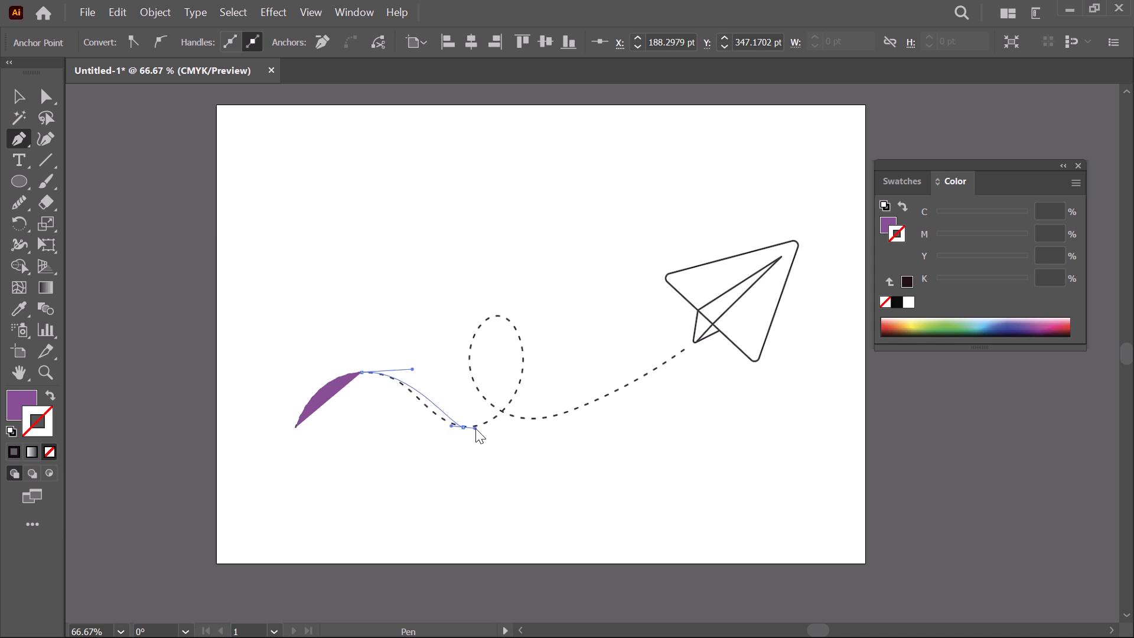
left_click_drag(487, 429, 495, 430)
left_click_drag(500, 429, 503, 428)
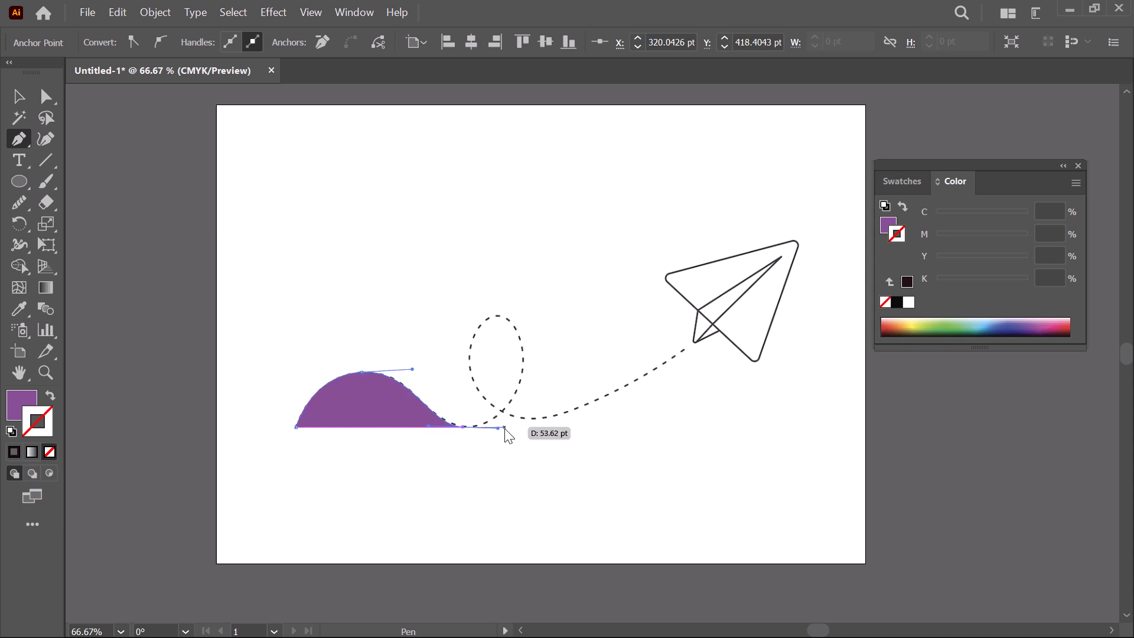
Step: Trace the loop and the beginning of the rising stretch with curved anchors, swapping fill and stroke for a purple outline without fill
left_click(520, 334)
left_click_drag(520, 334, 503, 277)
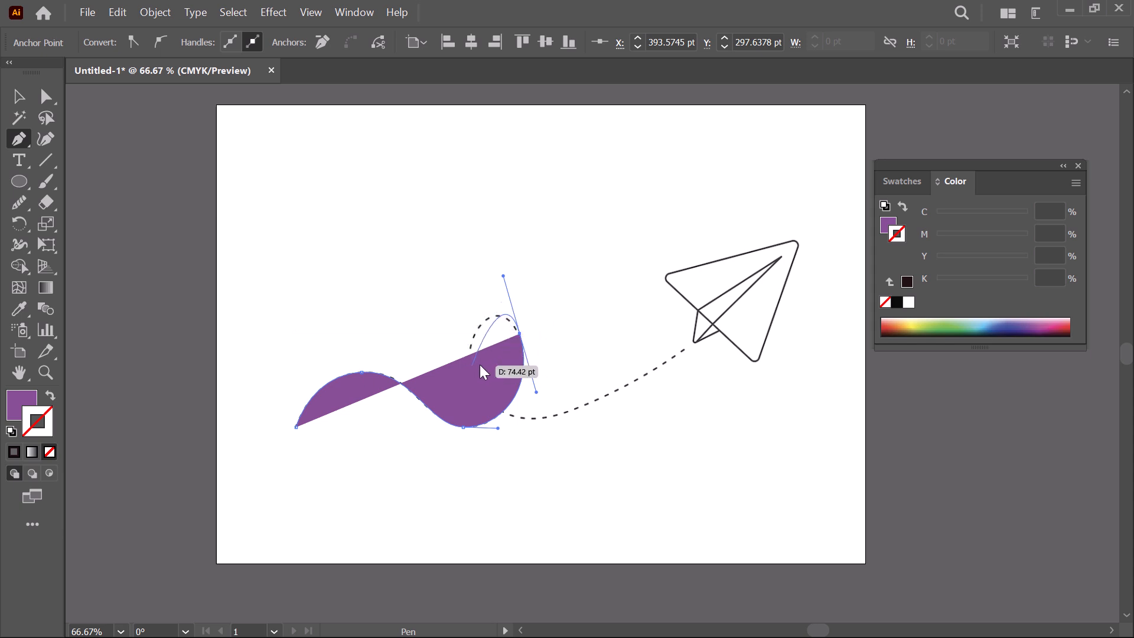
left_click(52, 399)
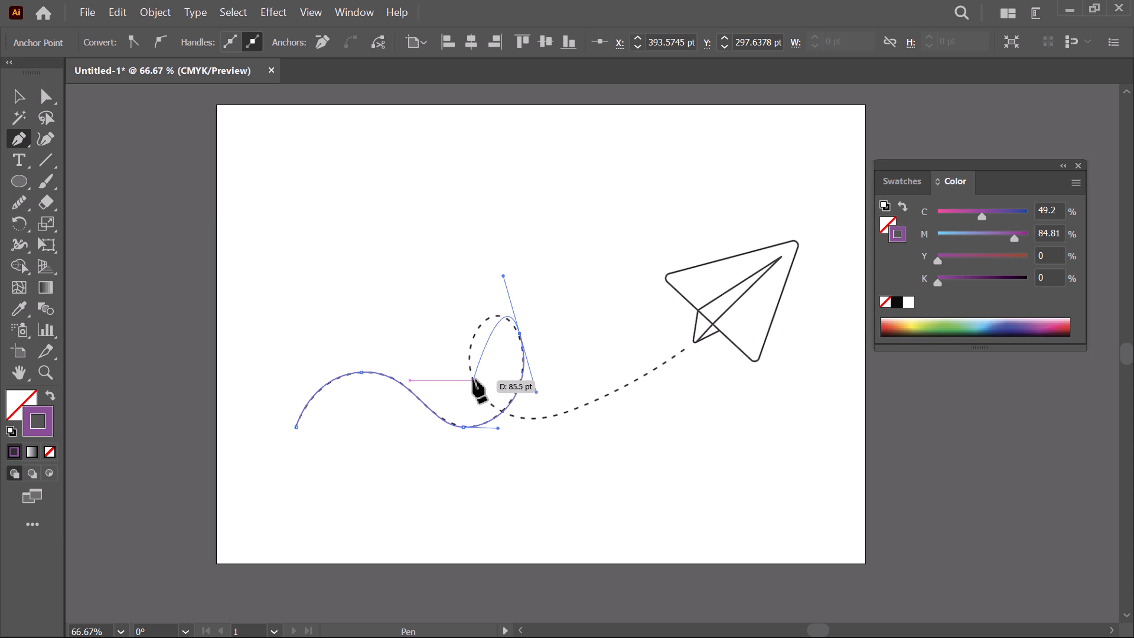
mouse_move(472, 380)
left_mouse_down()
mouse_move(503, 424)
mouse_move(495, 418)
left_mouse_up()
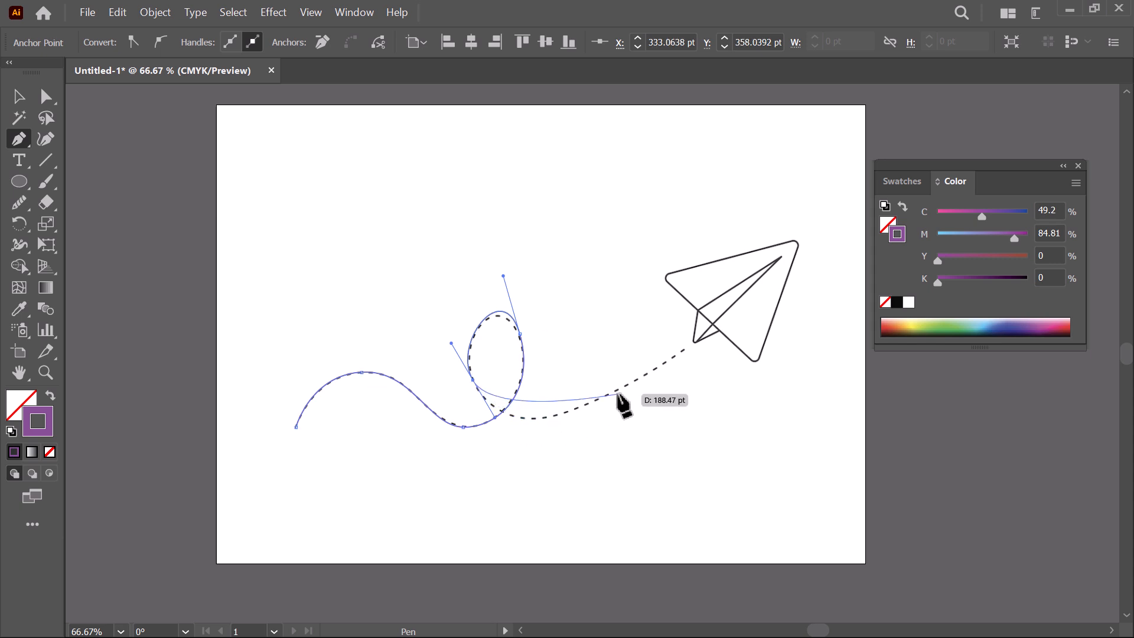
left_click_drag(618, 391, 704, 343)
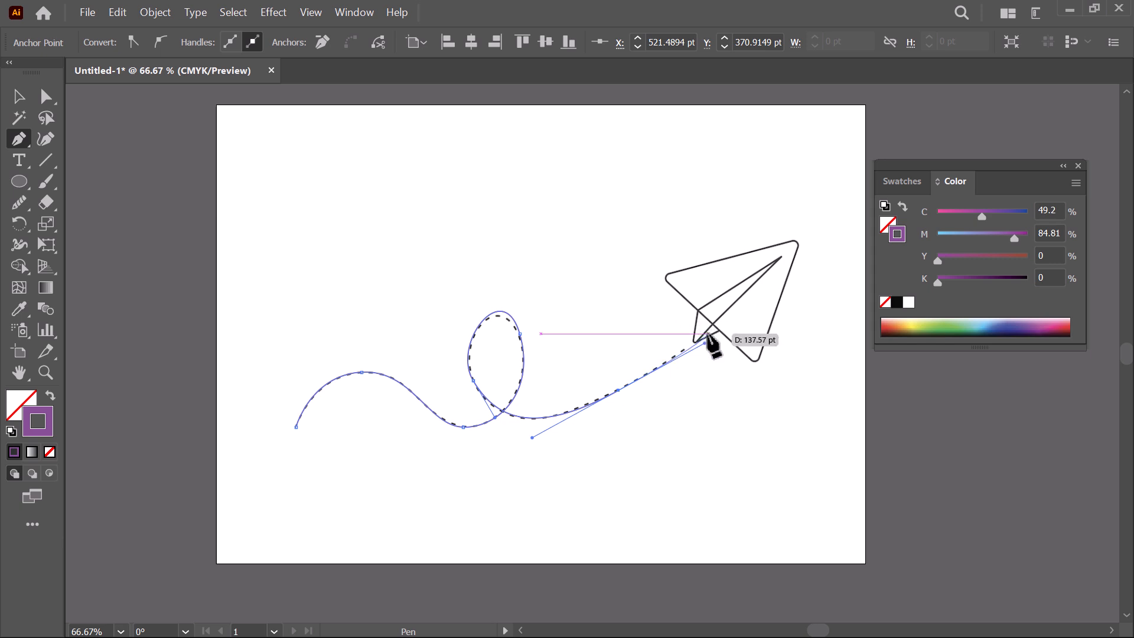
Step: Try ending the curve at the last dash near the plane while keeping the previous anchor's long outgoing handle, and undo it
key("ctrl")
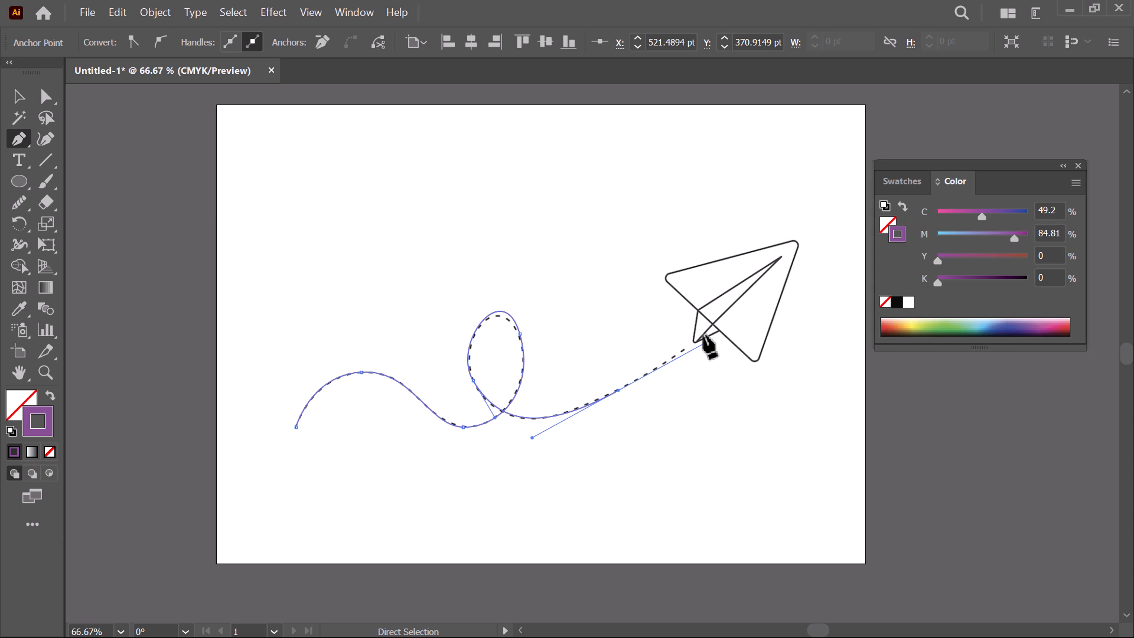
scroll(706, 340, "up", 2)
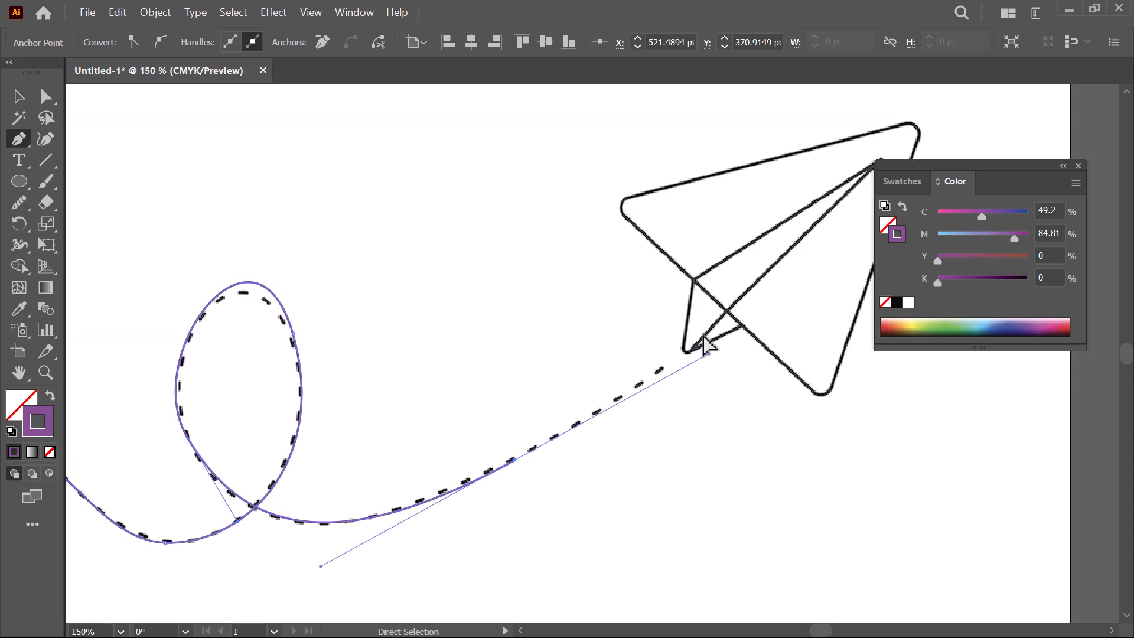
scroll(628, 473, "down", 2)
scroll(646, 435, "up", 3)
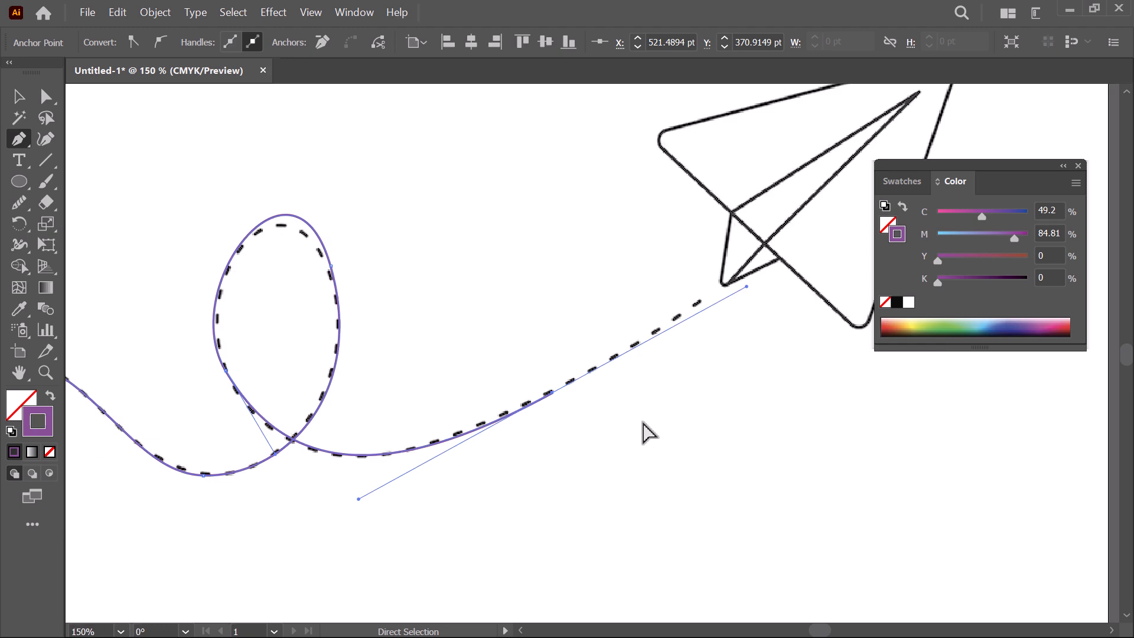
scroll(644, 421, "down", 3)
scroll(644, 421, "up", 3)
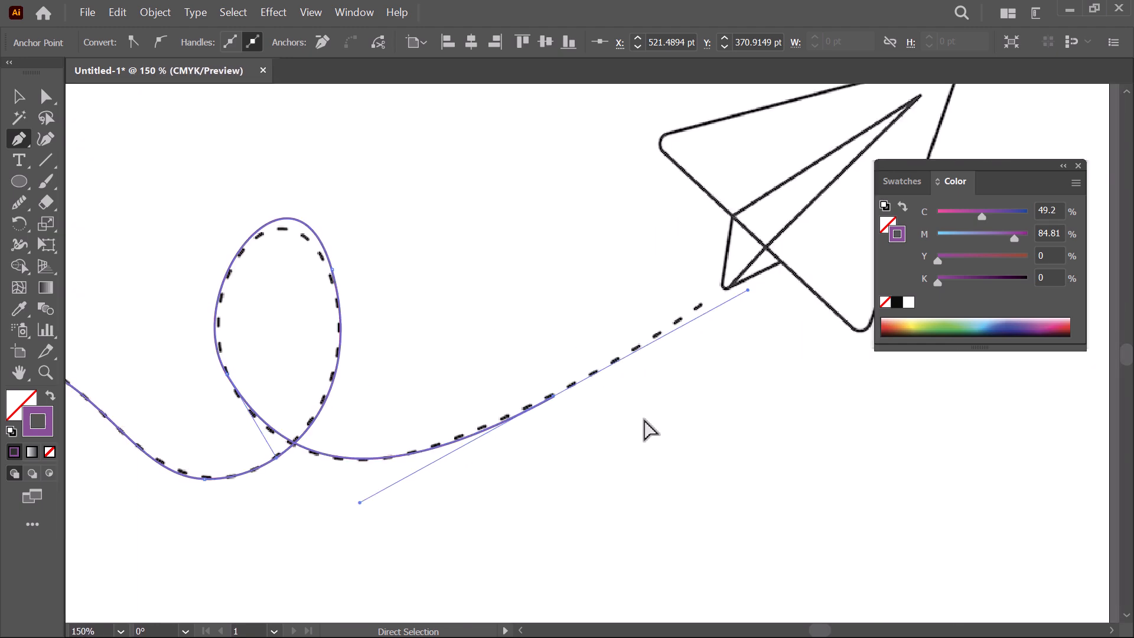
scroll(645, 421, "down", 3)
scroll(644, 437, "up", 2)
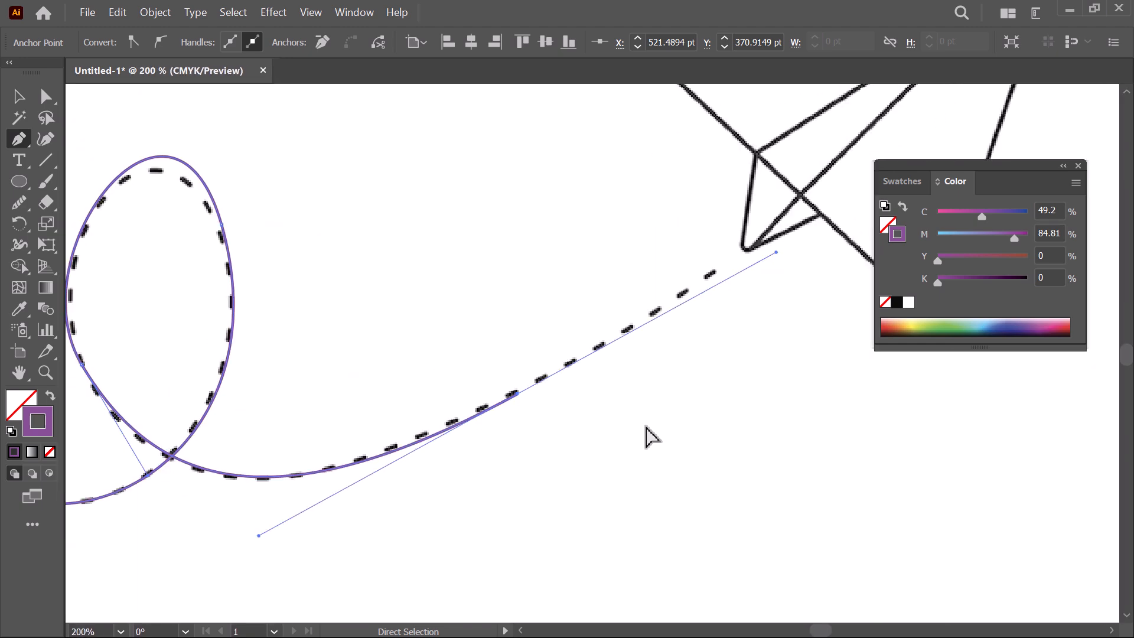
left_click(715, 271)
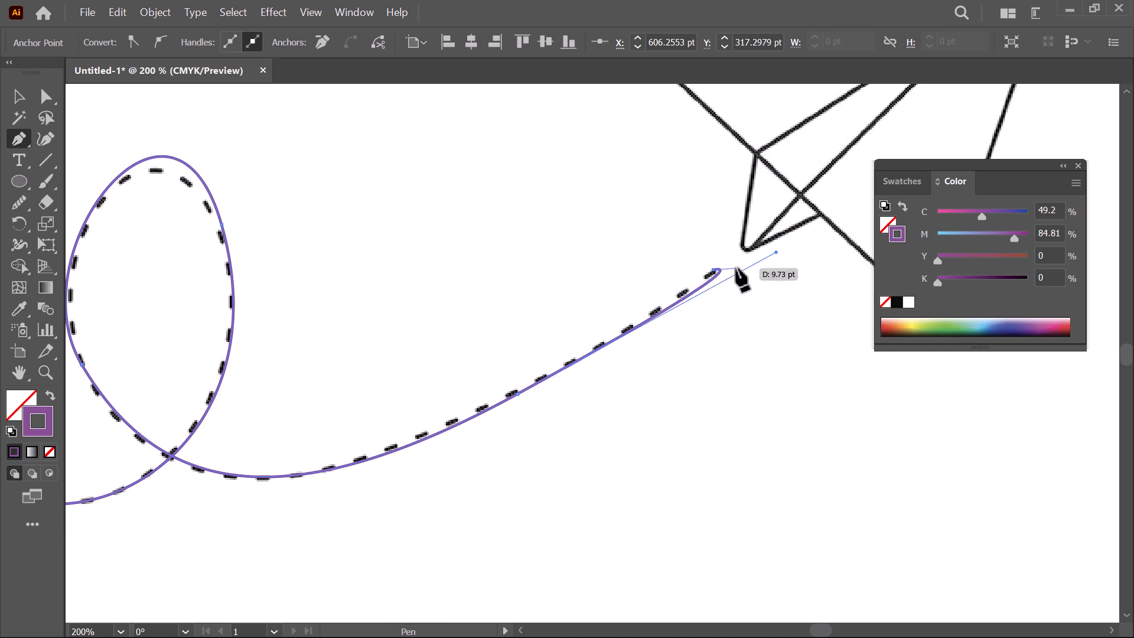
key("ctrl")
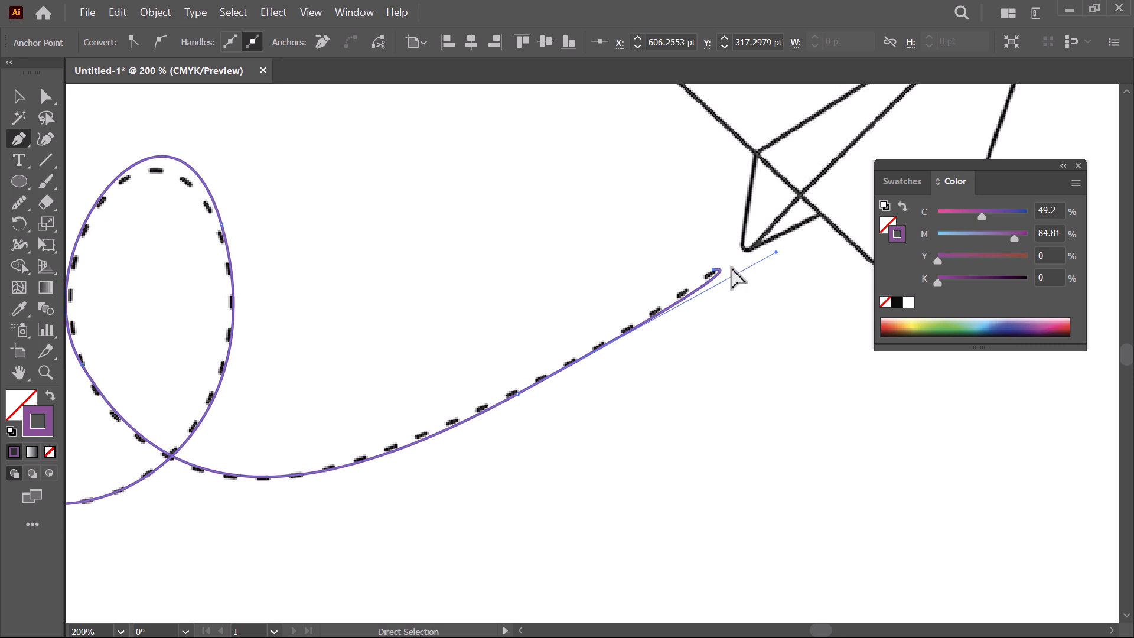
left_click_drag(729, 270, 776, 258)
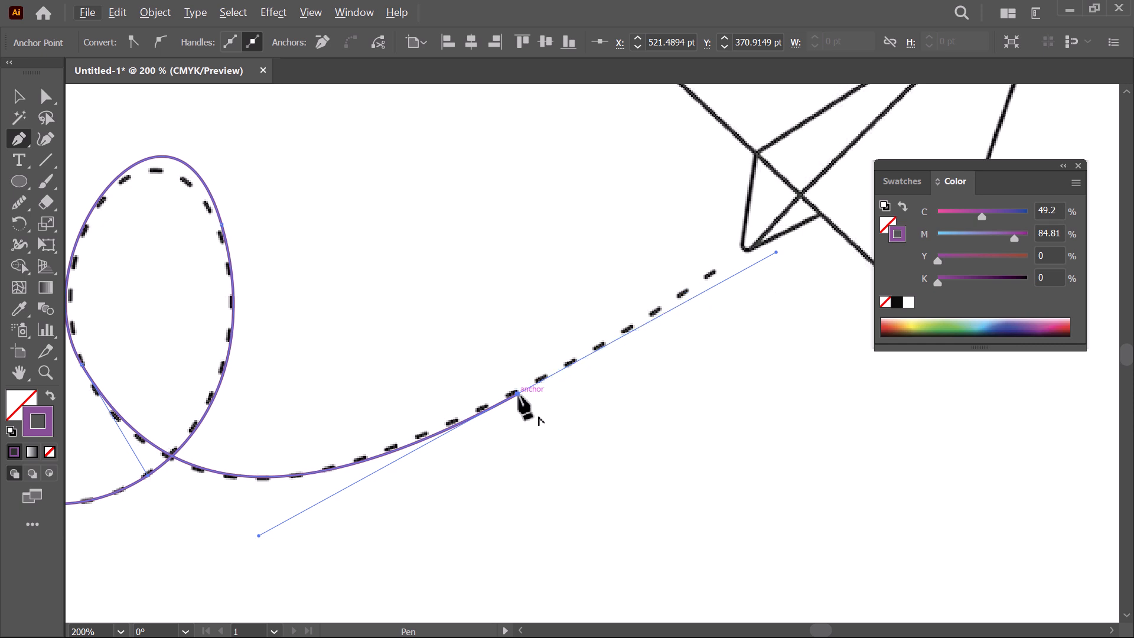
Step: Remove the last anchor's outgoing handle and finish the path with a straight segment to the final dash beside the plane
left_click_drag(518, 393, 713, 270)
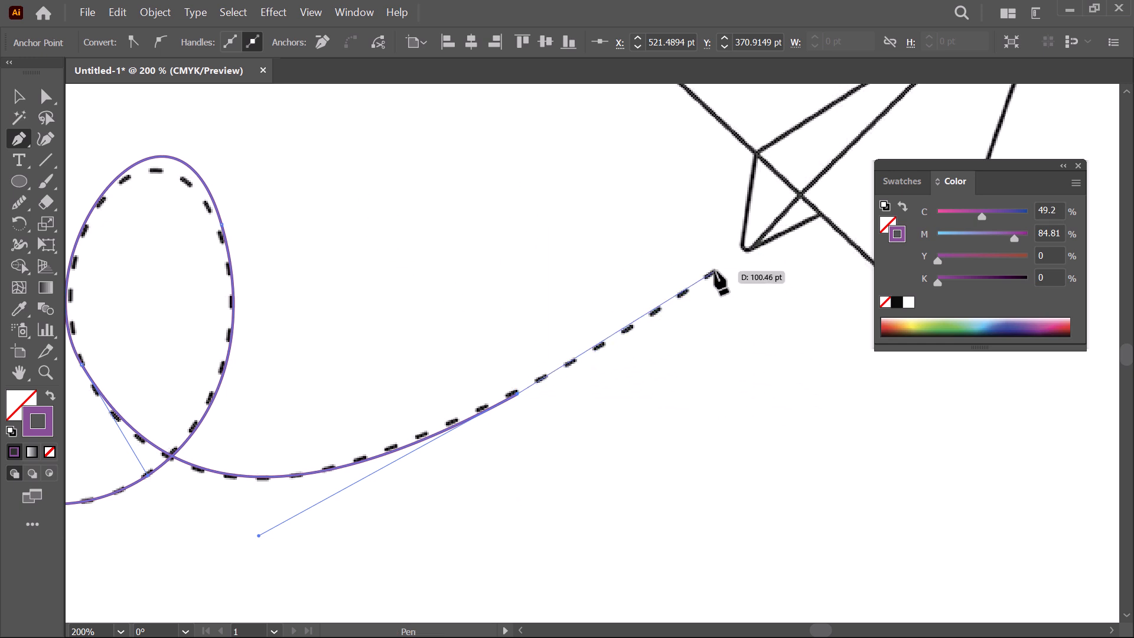
left_click(715, 271)
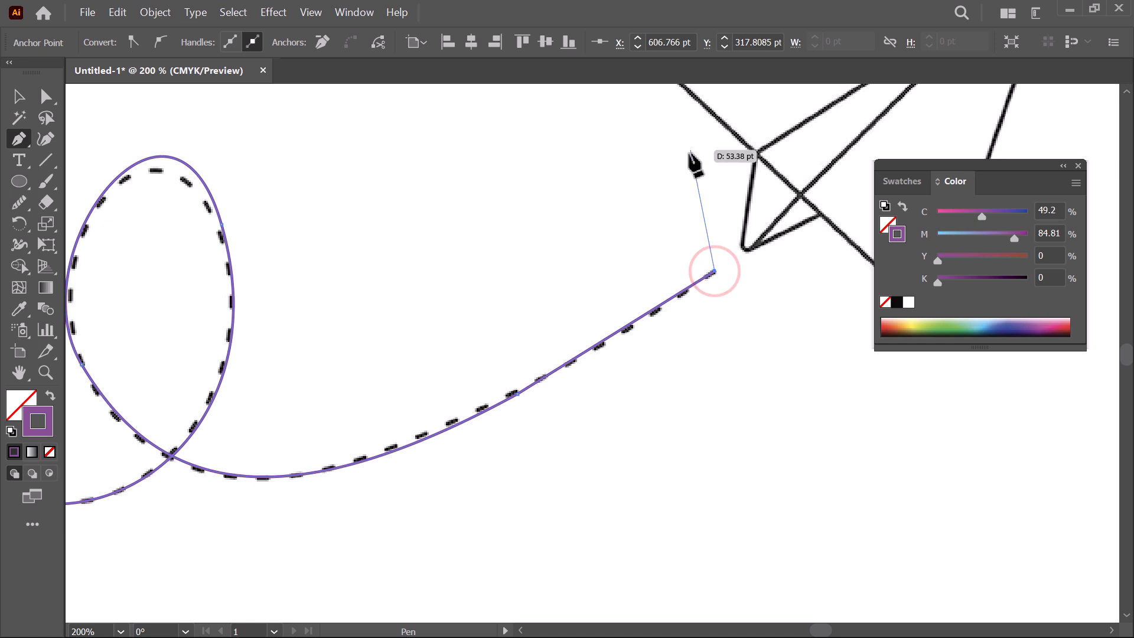
scroll(711, 277, "down", 1)
scroll(718, 284, "down", 3)
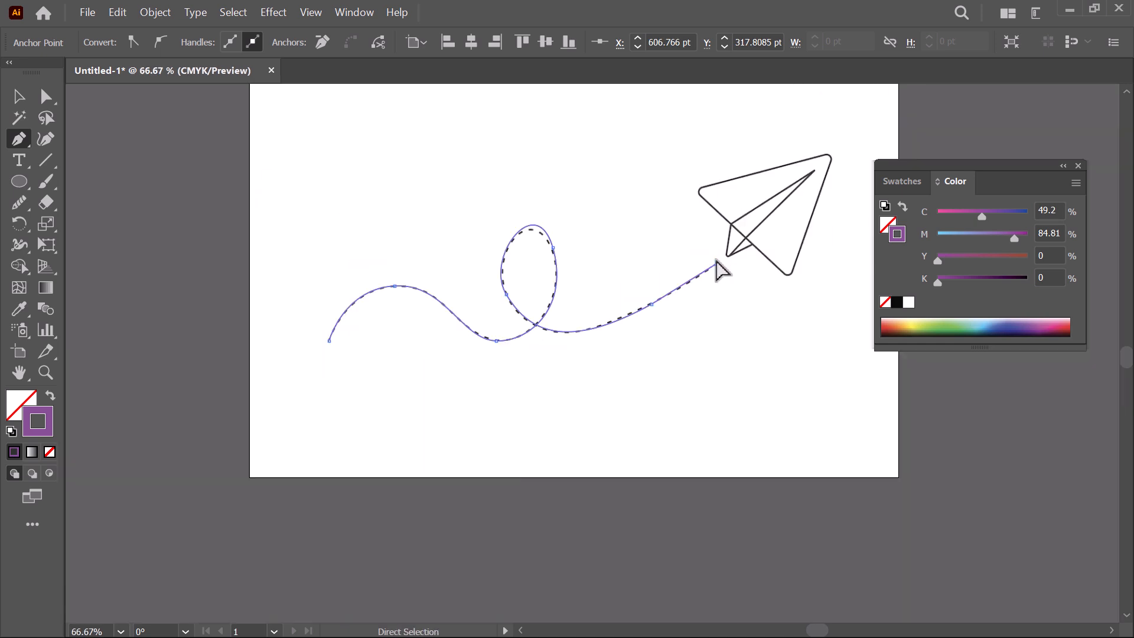
scroll(716, 259, "up", 1)
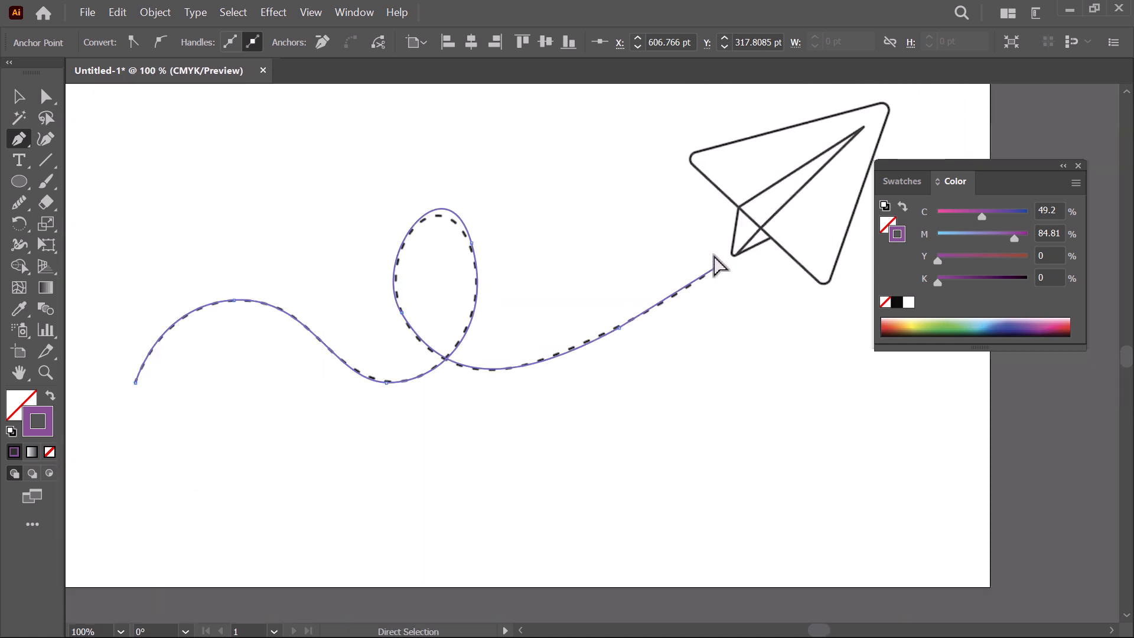
scroll(718, 262, "up", 2)
scroll(725, 261, "down", 3)
scroll(724, 266, "up", 1)
left_click_drag(718, 259, 630, 199)
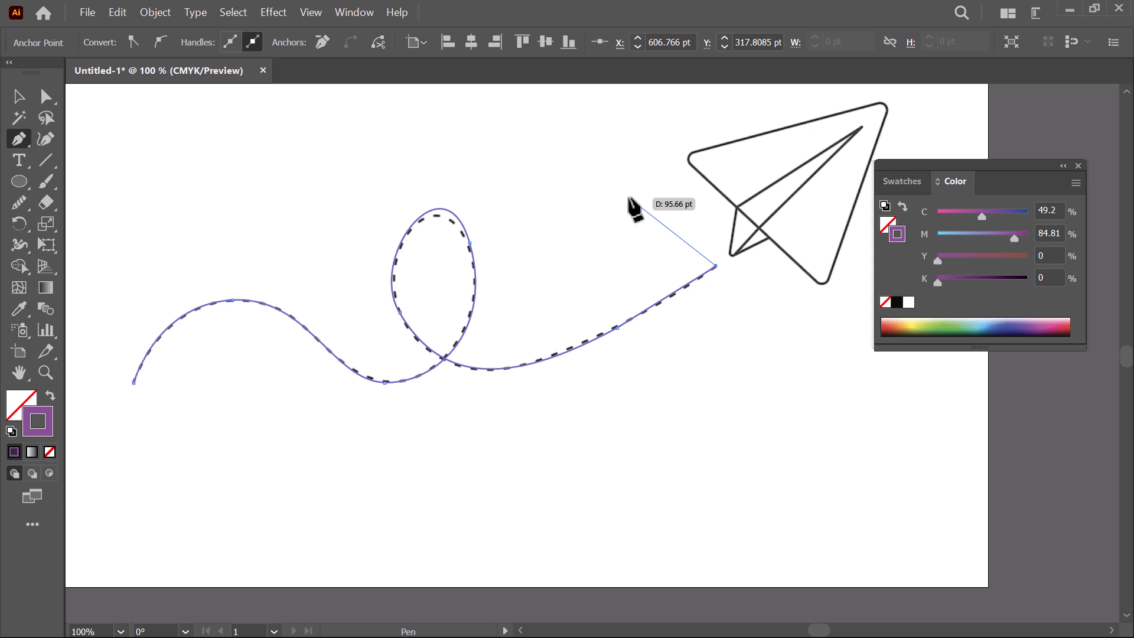
left_click_drag(629, 199, 669, 218)
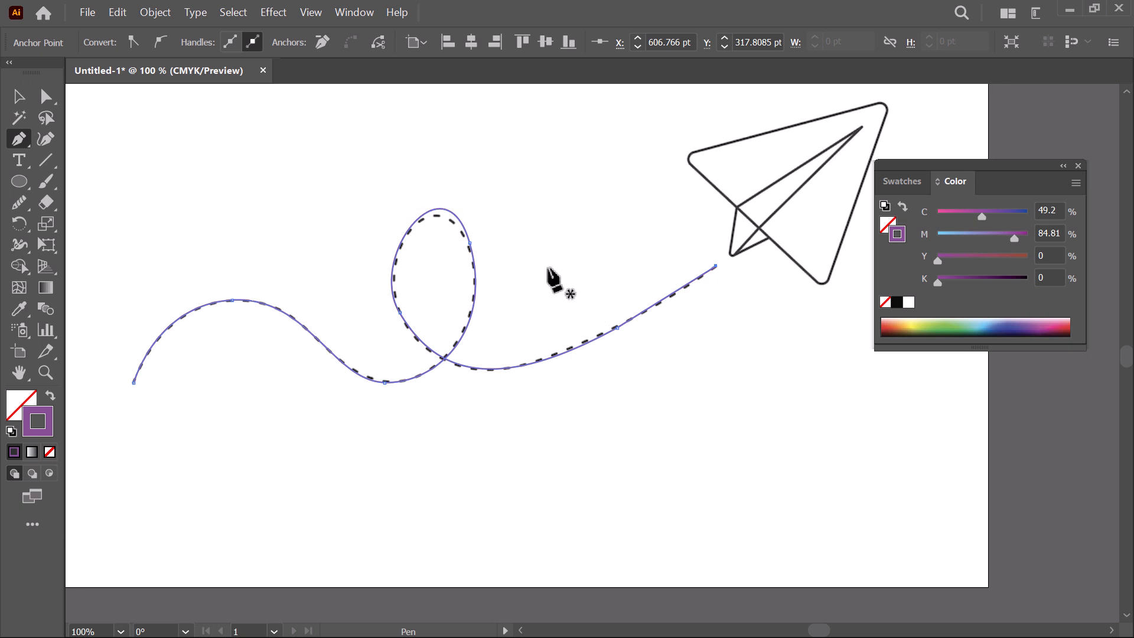
Step: Select the traced path with Direct Selection and reshape the upper handle of the loop's right-hand anchor so its crest follows the dashes
left_click(18, 96)
left_click_drag(471, 251, 526, 248)
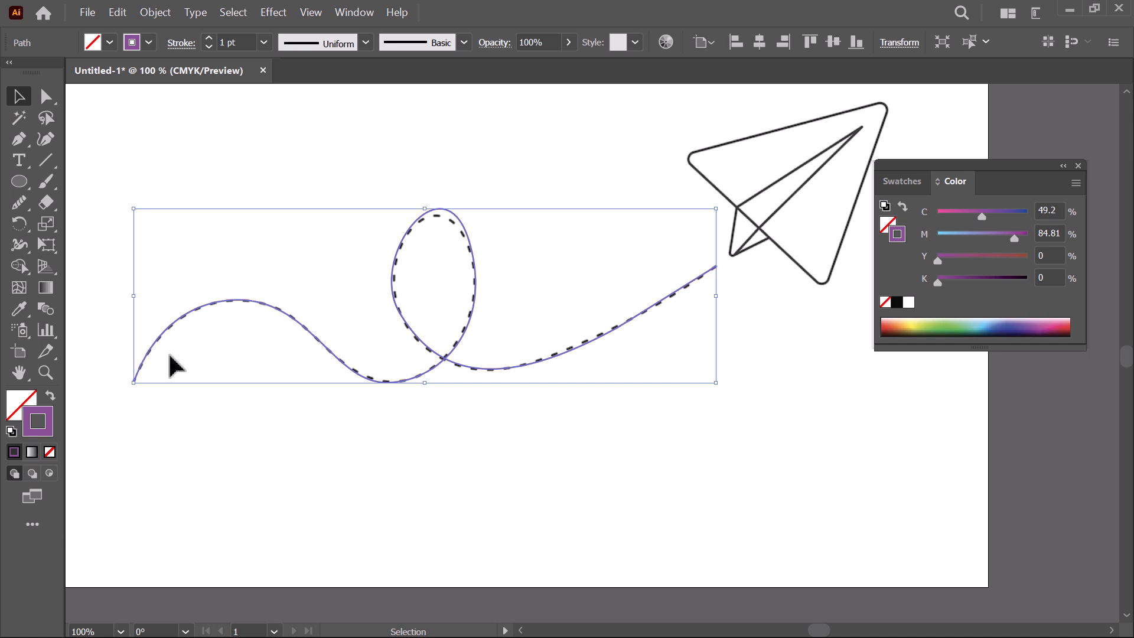
scroll(197, 351, "up", 1)
key("space")
left_click_drag(684, 221, 619, 234)
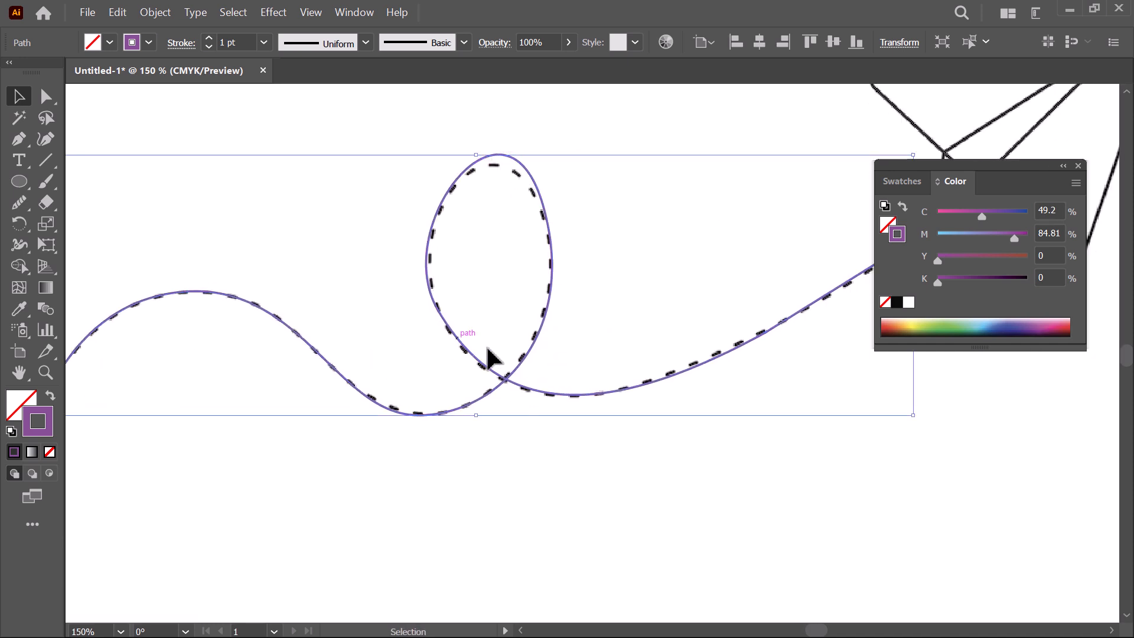
scroll(508, 236, "down", 1)
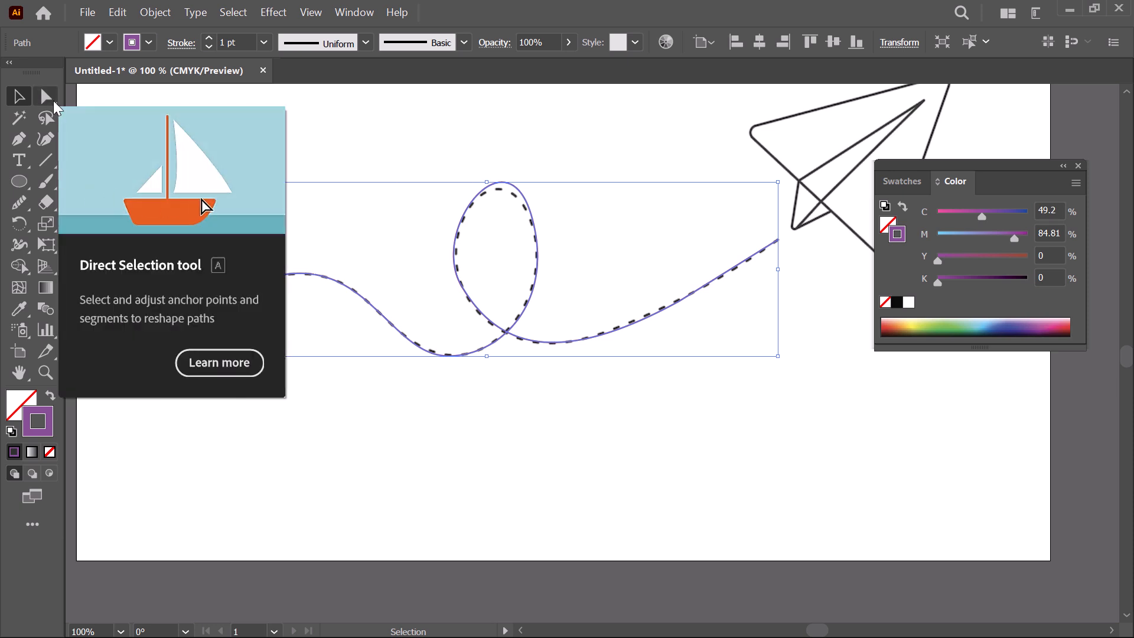
left_click(53, 100)
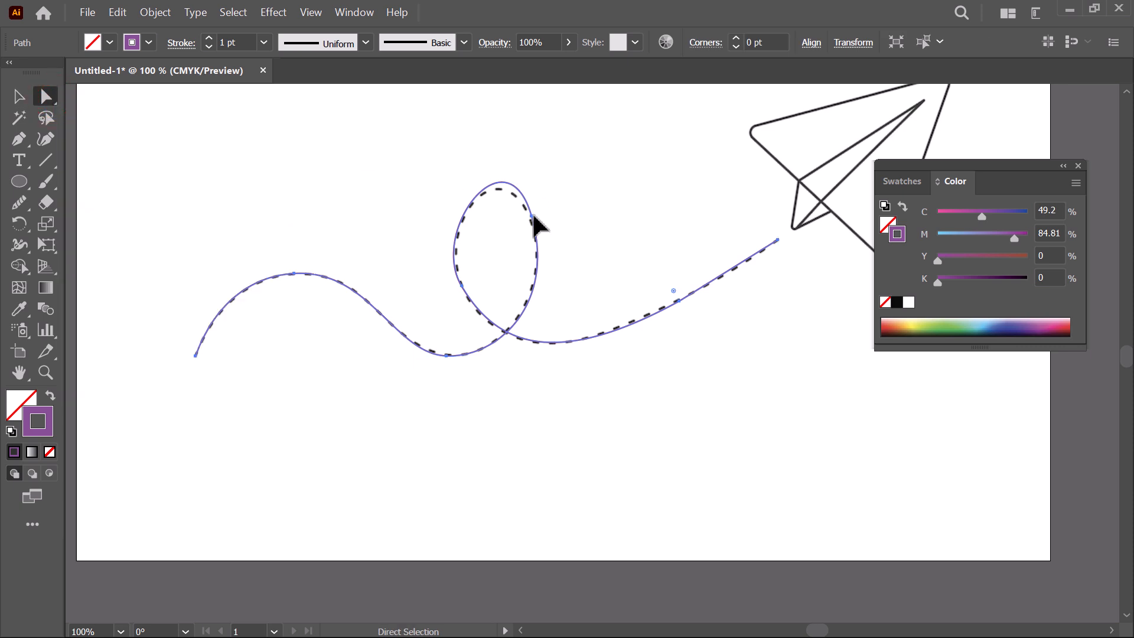
scroll(537, 222, "up", 1)
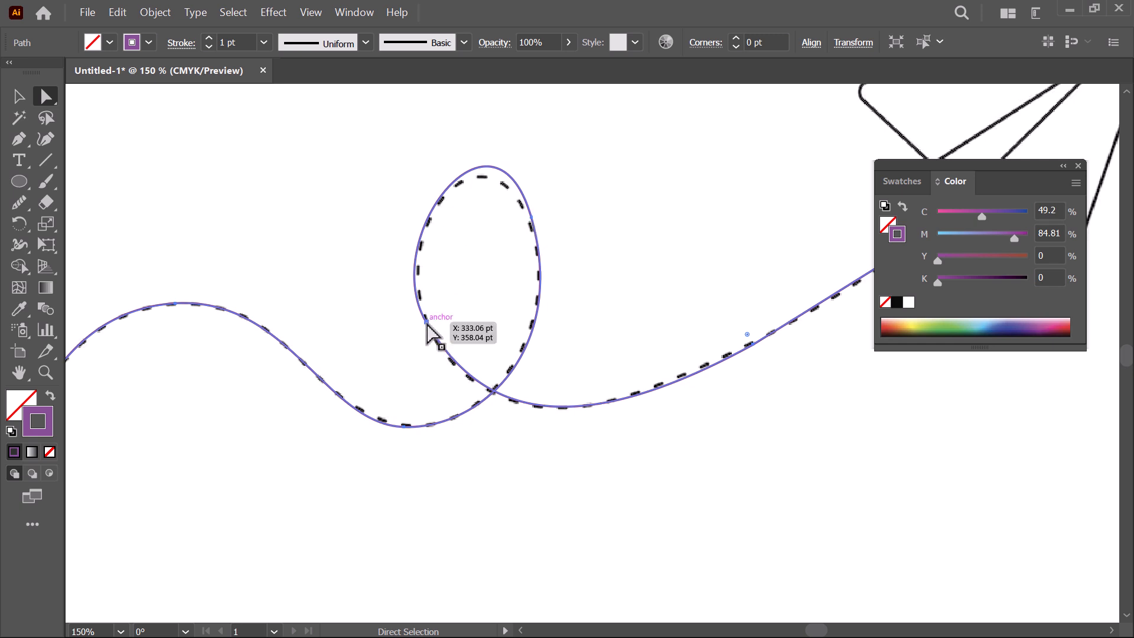
left_click(533, 218)
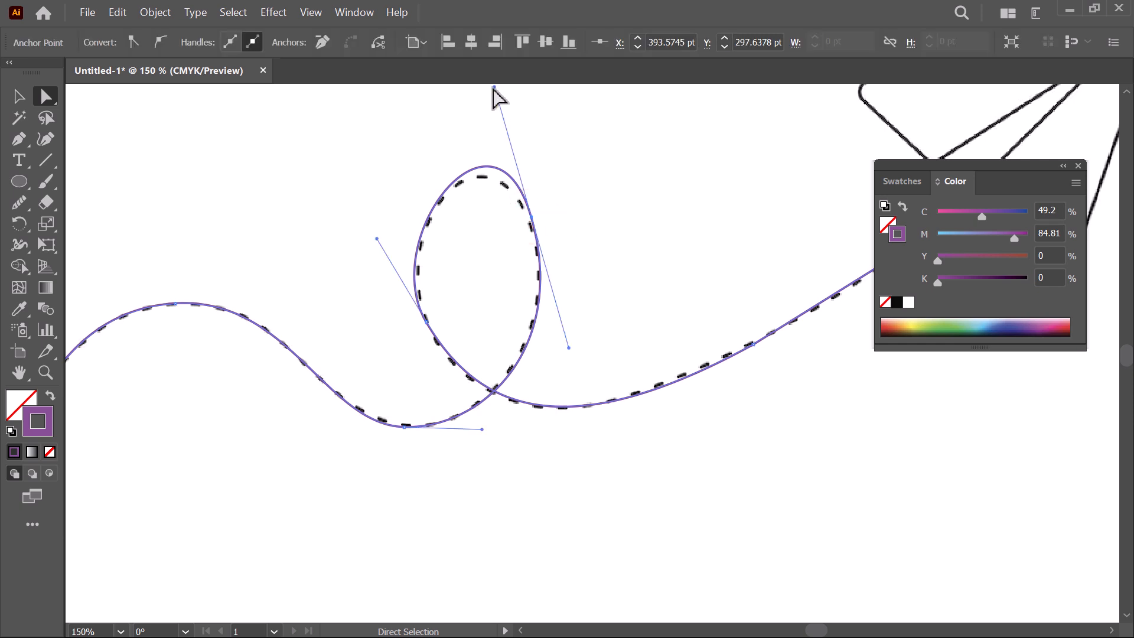
scroll(526, 196, "up", 3)
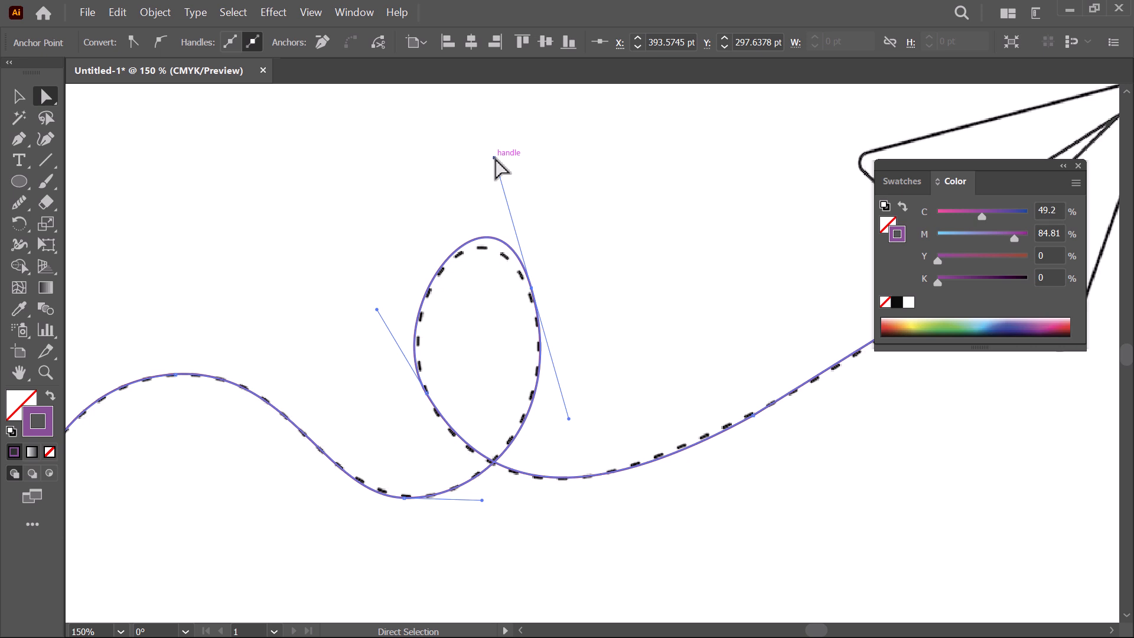
left_click_drag(495, 158, 481, 178)
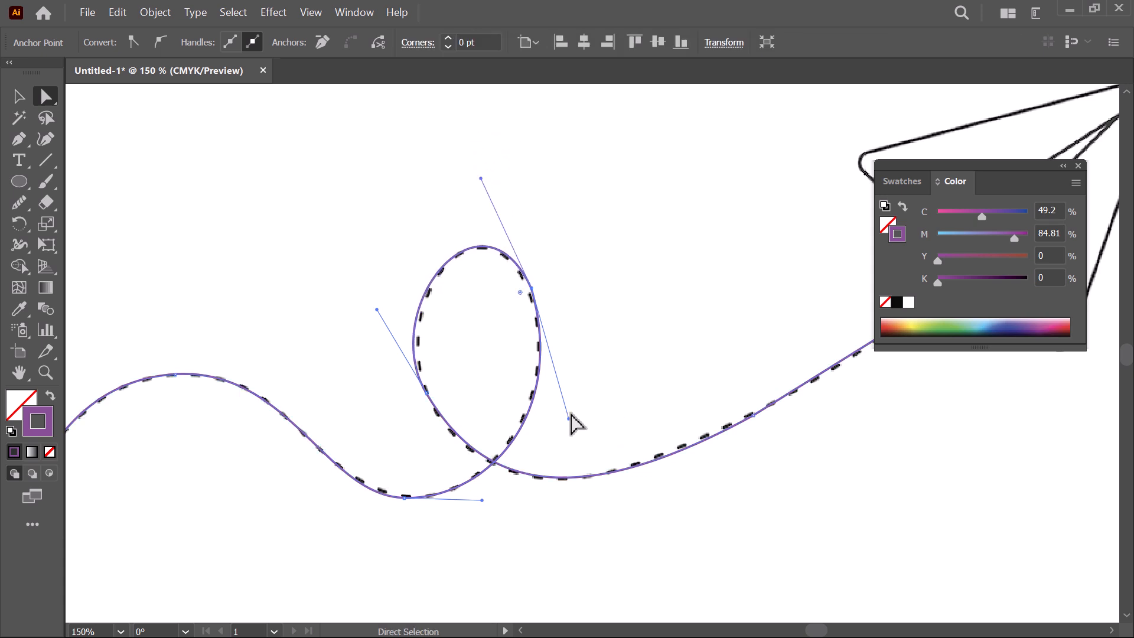
Step: Try adjusting the right-hand loop anchor's lower handle and undo it, and reshape the left-hand anchor's upper handle to fit the loop
mouse_move(568, 419)
left_mouse_down()
mouse_move(545, 428)
mouse_move(572, 427)
left_mouse_up()
key("ctrl+z")
left_click(531, 288)
mouse_move(376, 308)
left_mouse_down()
mouse_move(371, 299)
mouse_move(388, 299)
left_mouse_up()
left_click_drag(887, 405, 643, 384)
left_click_drag(319, 430, 682, 359)
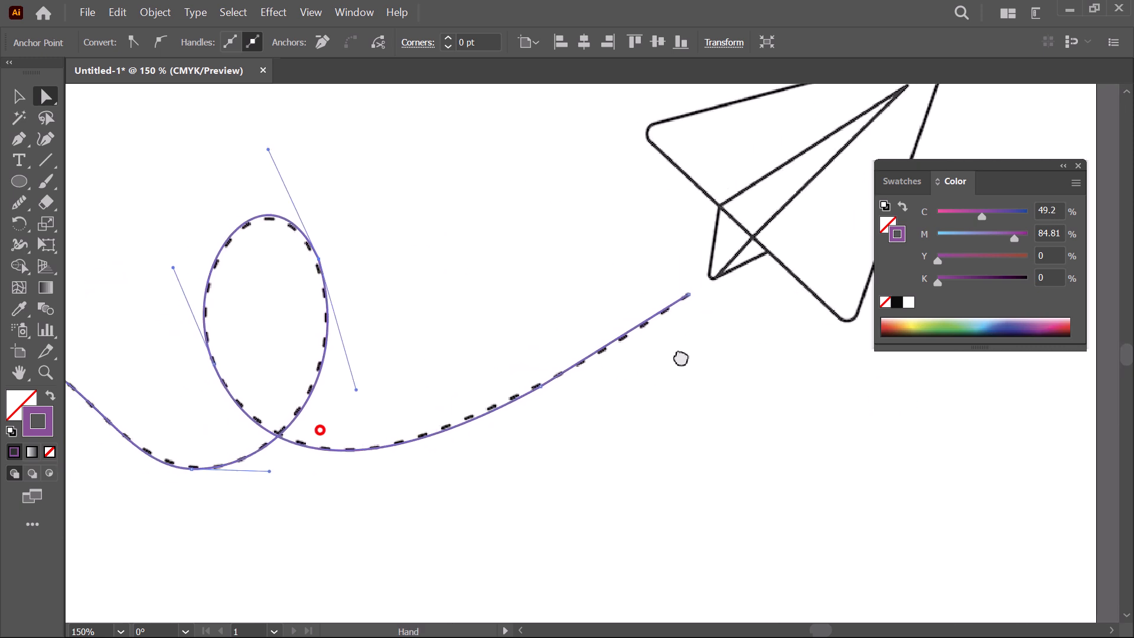
Step: Fine-tune the dip's anchor and the first hump's outgoing handle against the descending dashes, and deselect the path
left_click_drag(463, 407, 504, 418)
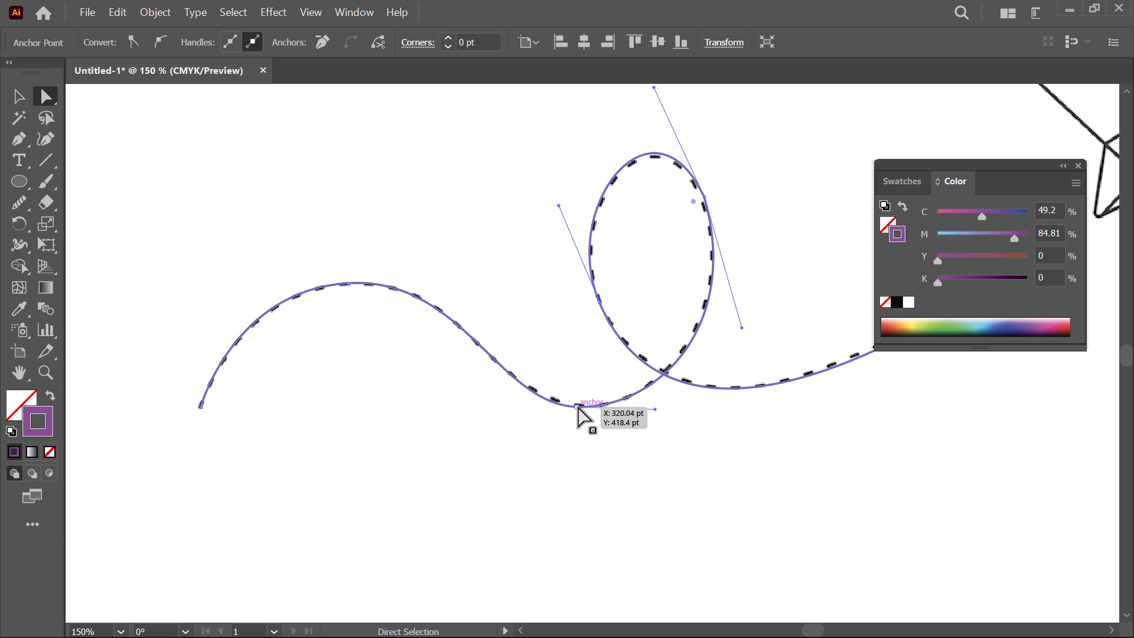
key("shift+c")
mouse_move(577, 407)
left_mouse_down()
mouse_move(589, 431)
mouse_move(568, 358)
mouse_move(576, 406)
left_mouse_up()
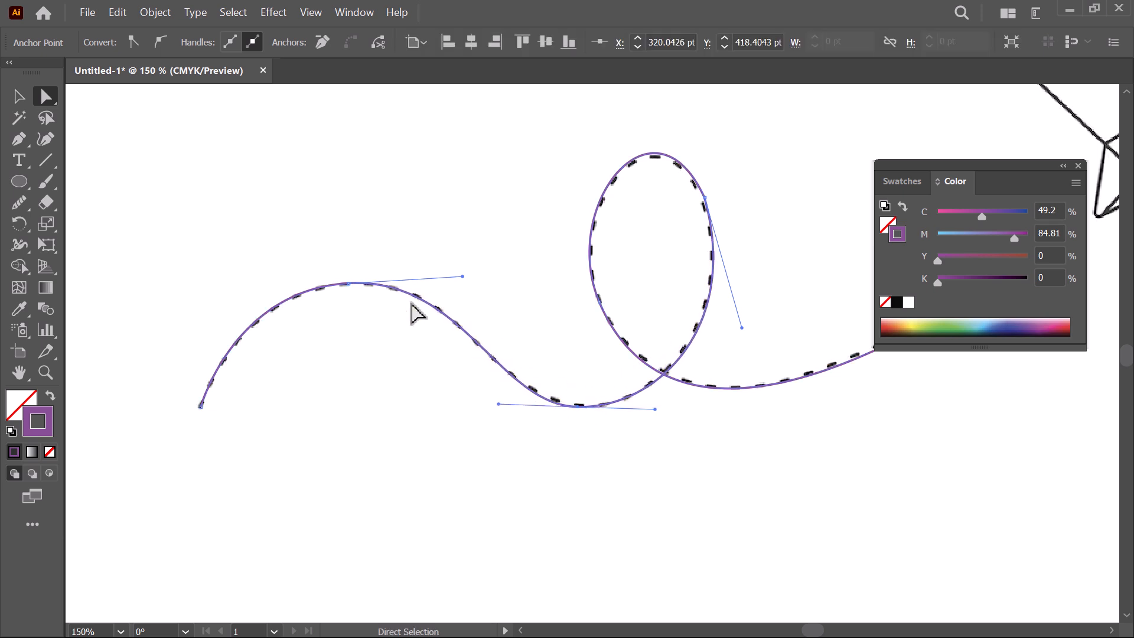
left_click_drag(355, 286, 355, 284)
left_click(469, 279)
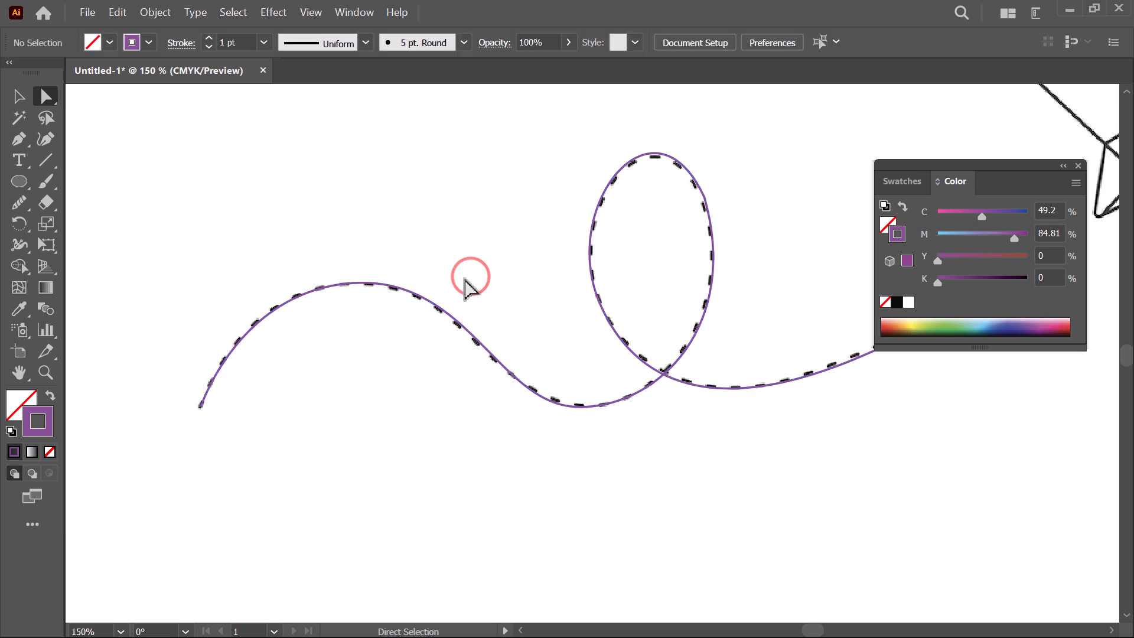
Step: Select only the first hump's top anchor with a selection marquee, try moving it upward, and undo the move
left_click(374, 284)
left_click(355, 283)
left_click(441, 254)
left_click_drag(388, 211, 319, 350)
left_click(381, 212)
left_click_drag(378, 220, 340, 315)
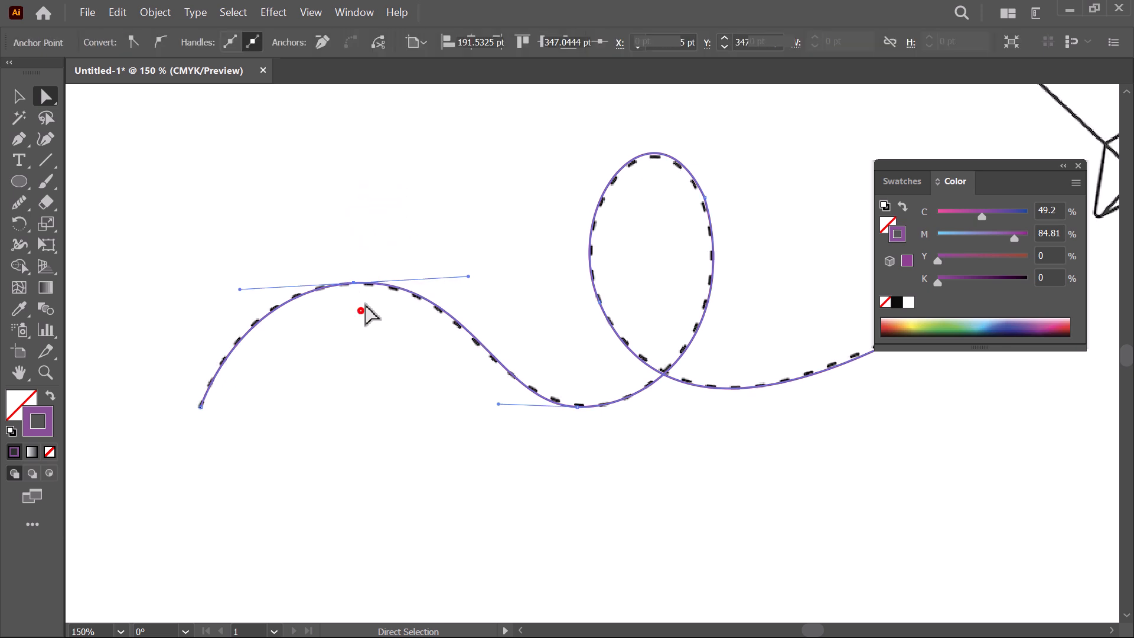
left_click(361, 311)
left_click_drag(370, 218, 329, 362)
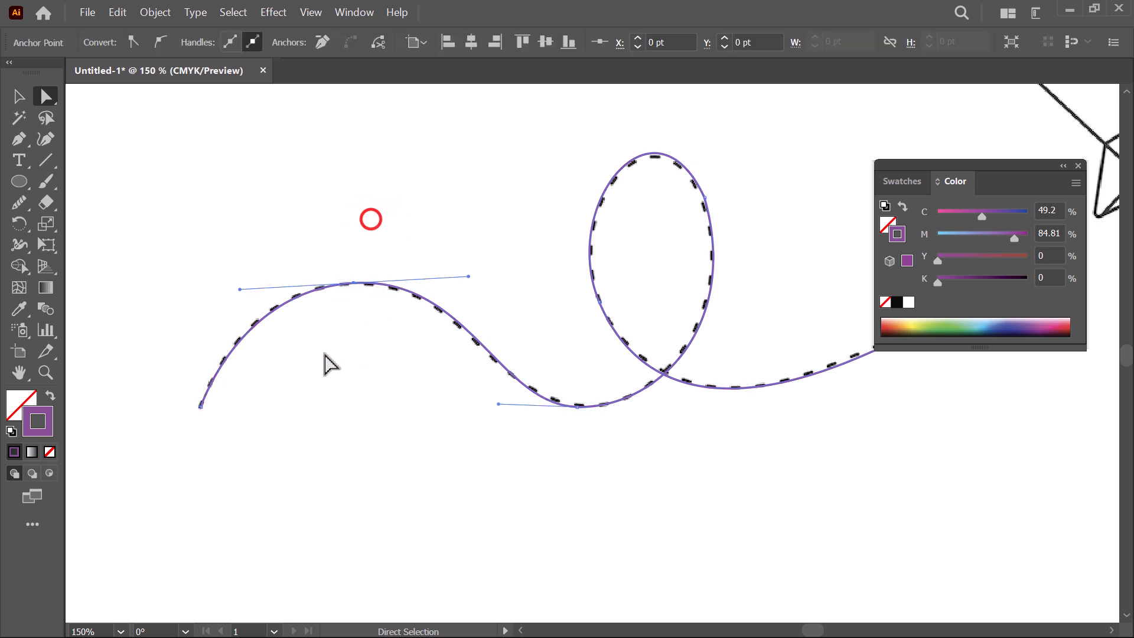
left_click(380, 199)
left_click_drag(380, 199, 322, 367)
left_click_drag(355, 284, 362, 221)
key("ctrl+z")
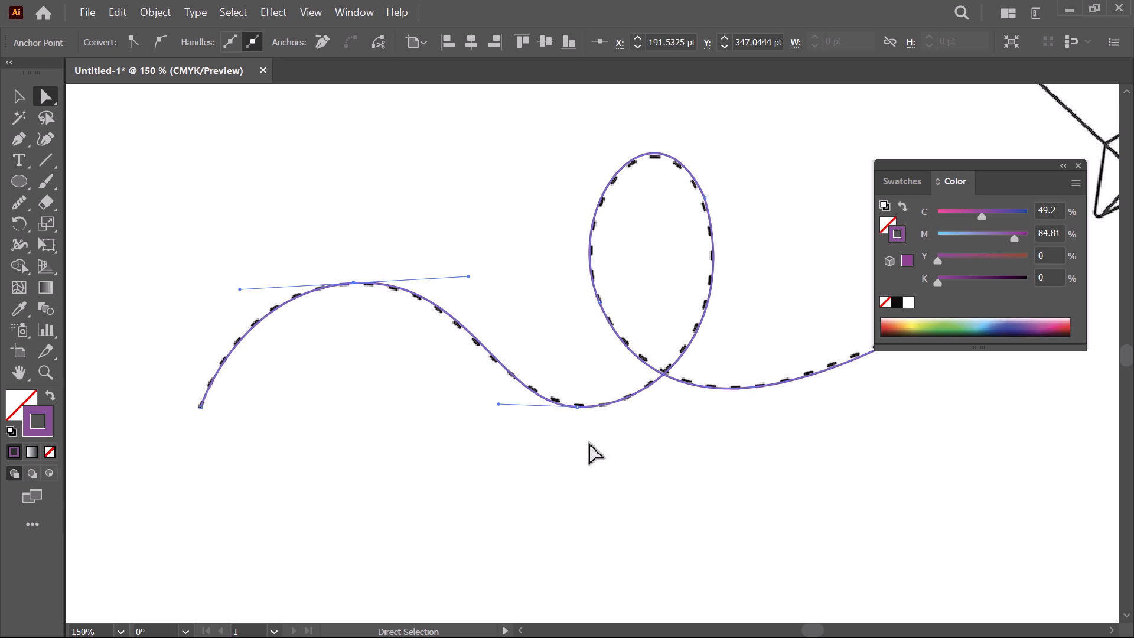
Step: Select the hump and dip anchors together with a selection marquee and try moving both upward
left_click_drag(582, 433, 321, 271)
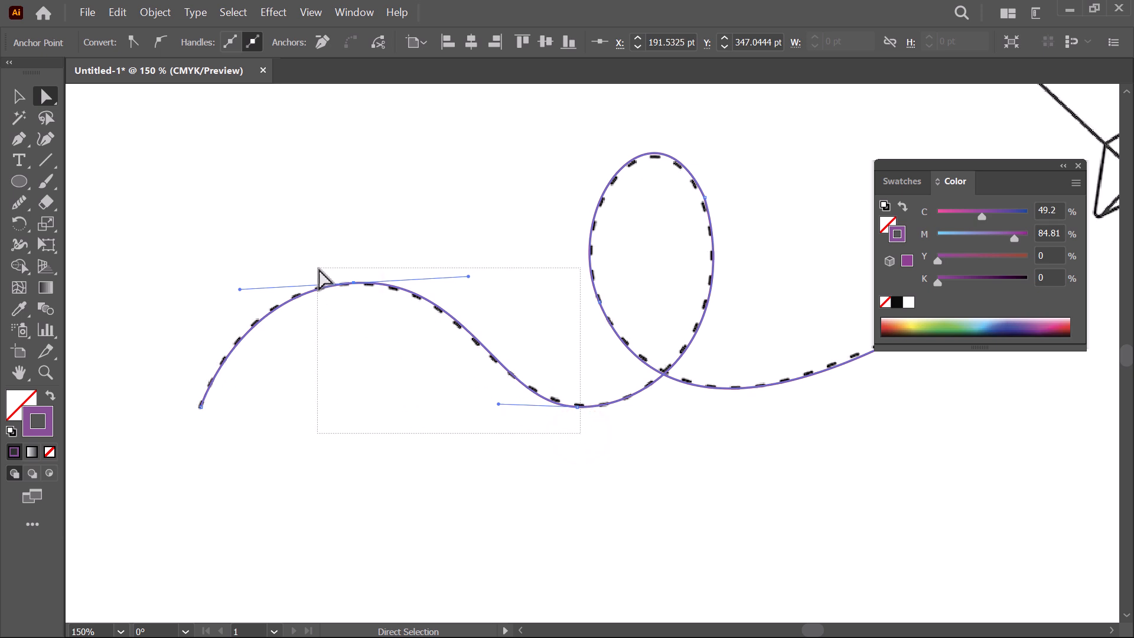
left_click_drag(593, 438, 329, 282)
left_click_drag(591, 478, 354, 235)
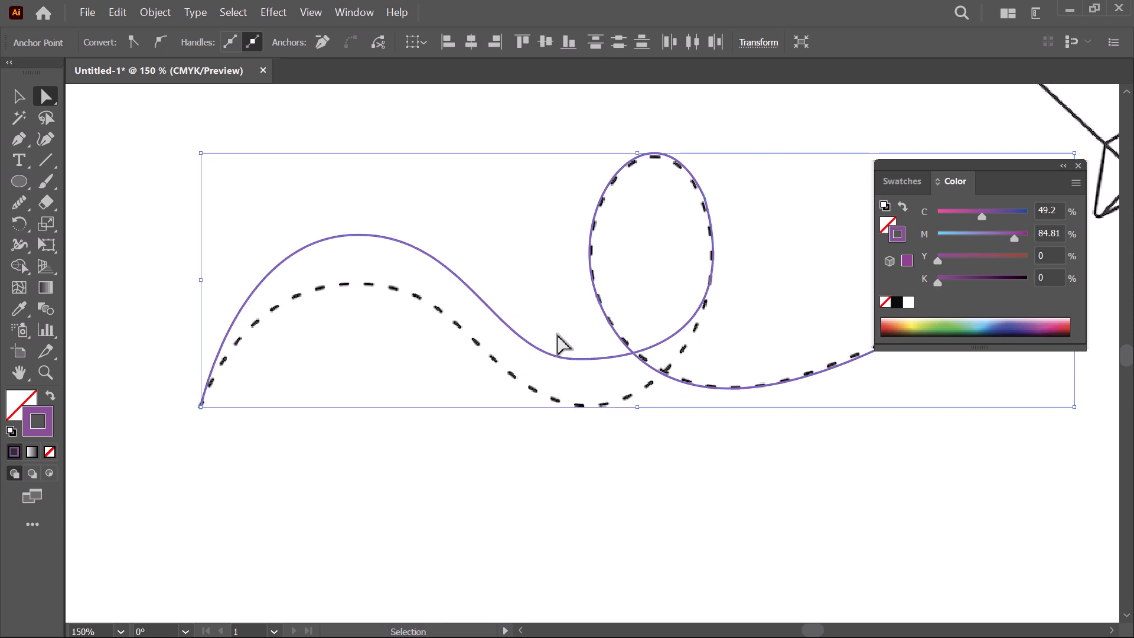
Step: Shift the dip's anchor to about X 321.55 pt and adjust the hump's outgoing handle to match the dashes
left_click(643, 499)
left_click_drag(581, 407, 578, 407)
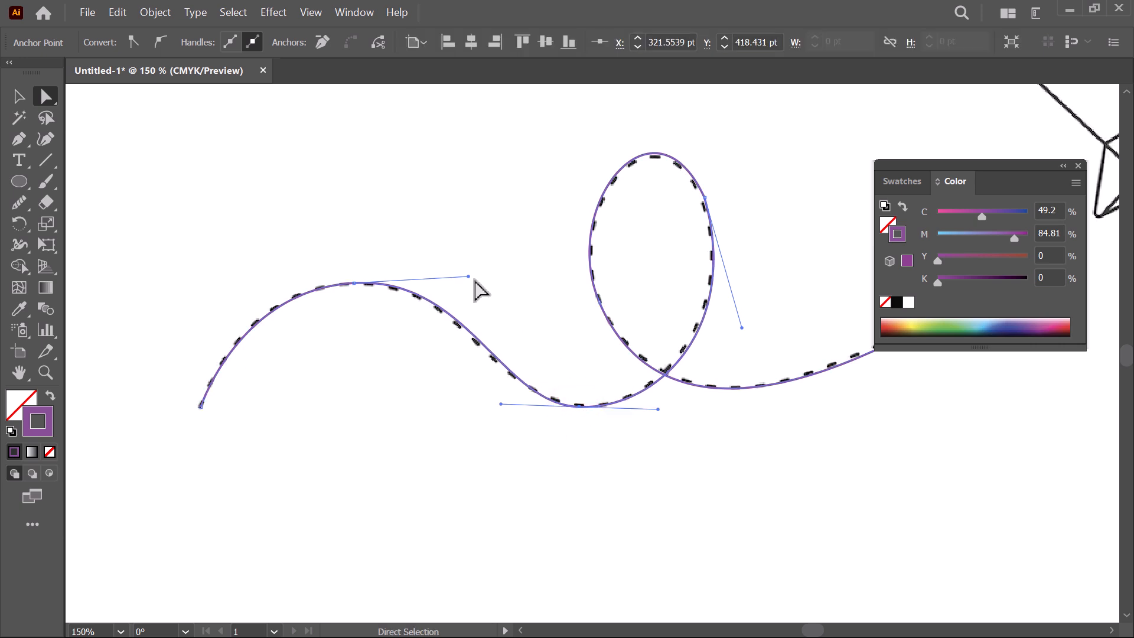
left_click_drag(468, 277, 469, 280)
Step: Set the whole traced path's stroke weight to 3 pt and deselect it
scroll(458, 348, "down", 3)
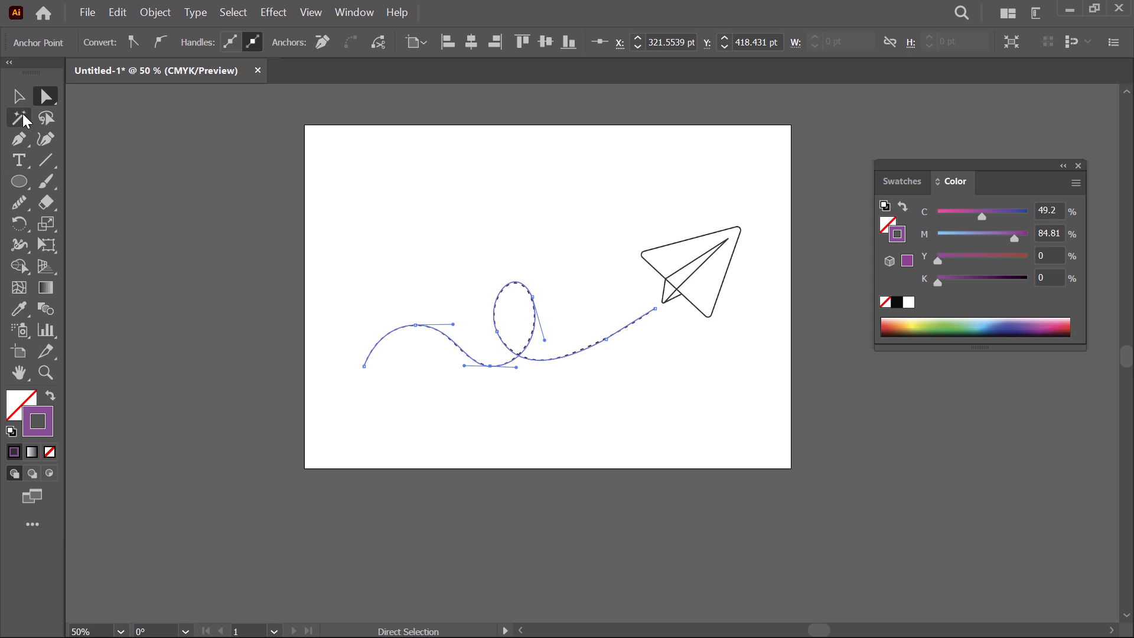
left_click(18, 96)
left_click(296, 244)
left_click_drag(562, 194, 476, 367)
left_click(264, 43)
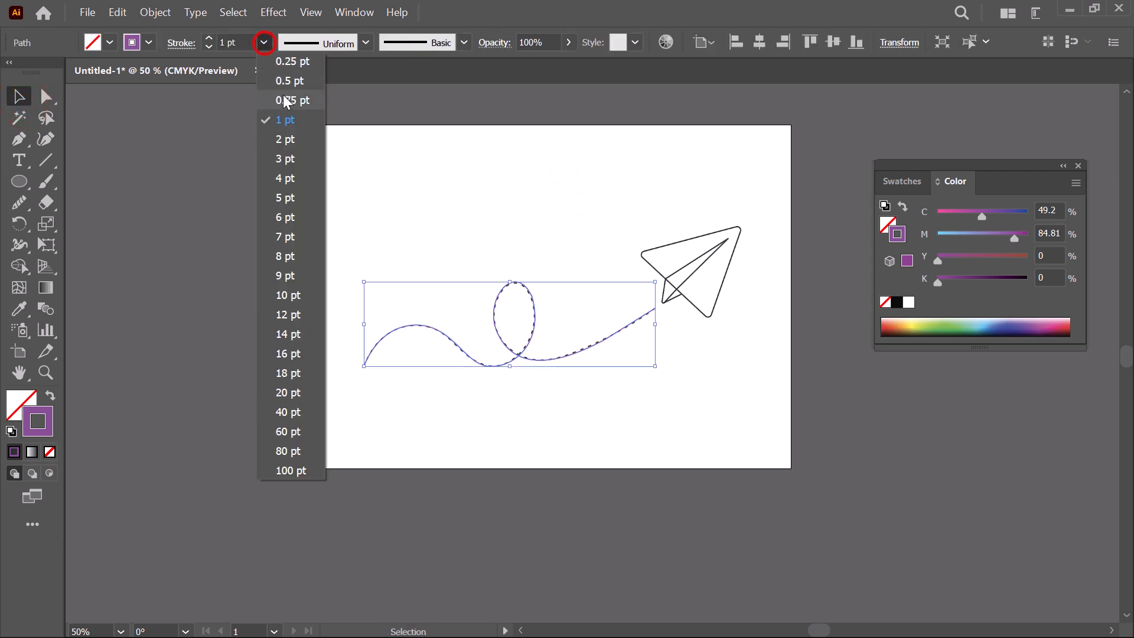
left_click(289, 158)
left_click(443, 170)
Step: Move the path's end anchor with Direct Selection so the trail reaches the paper plane's tail, and deselect it
scroll(607, 322, "up", 1)
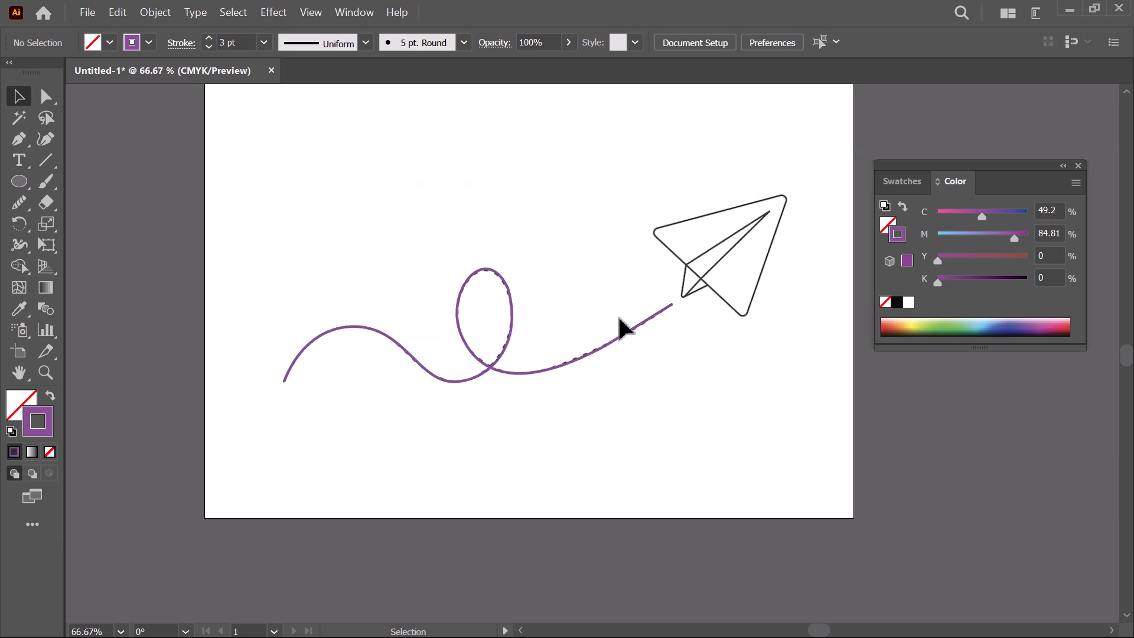
left_click(650, 320)
scroll(730, 325, "up", 3)
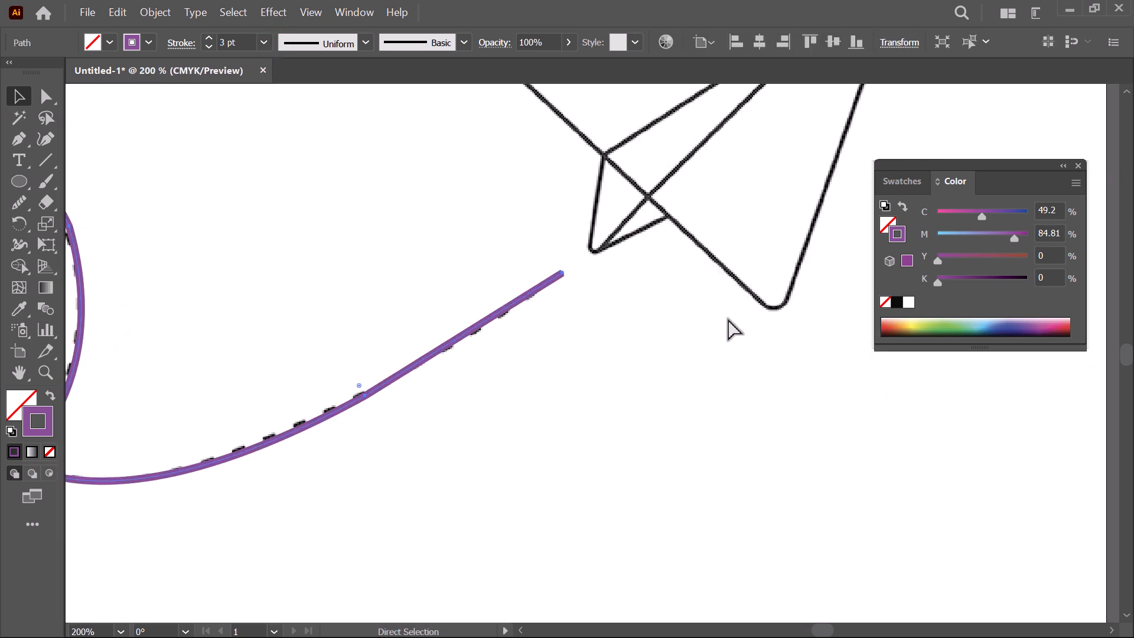
scroll(722, 319, "down", 2)
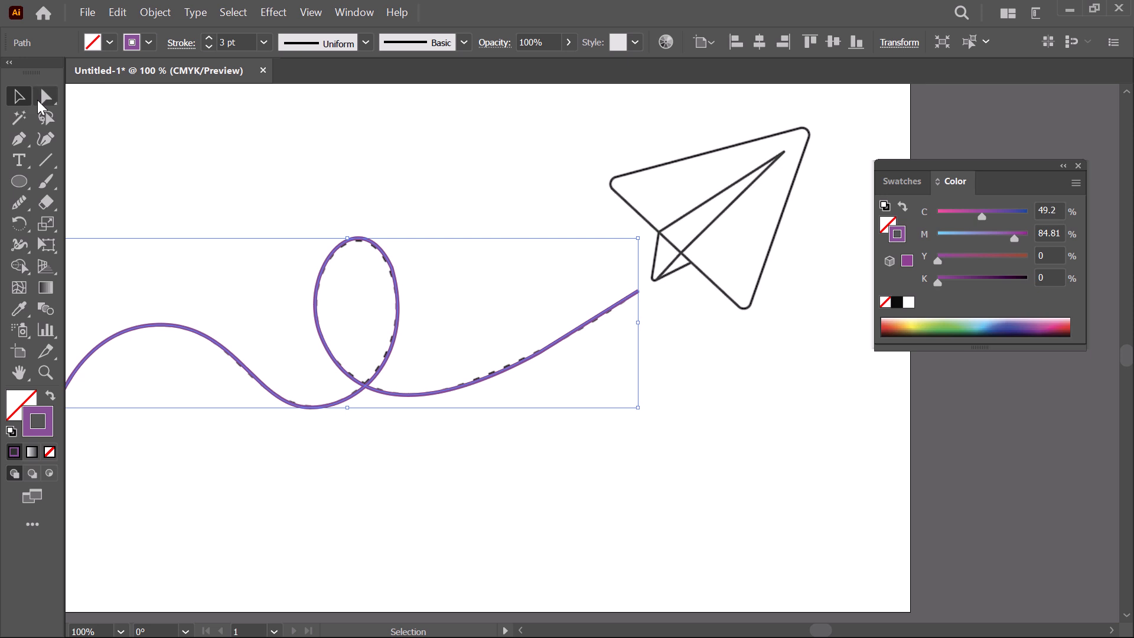
left_click(39, 103)
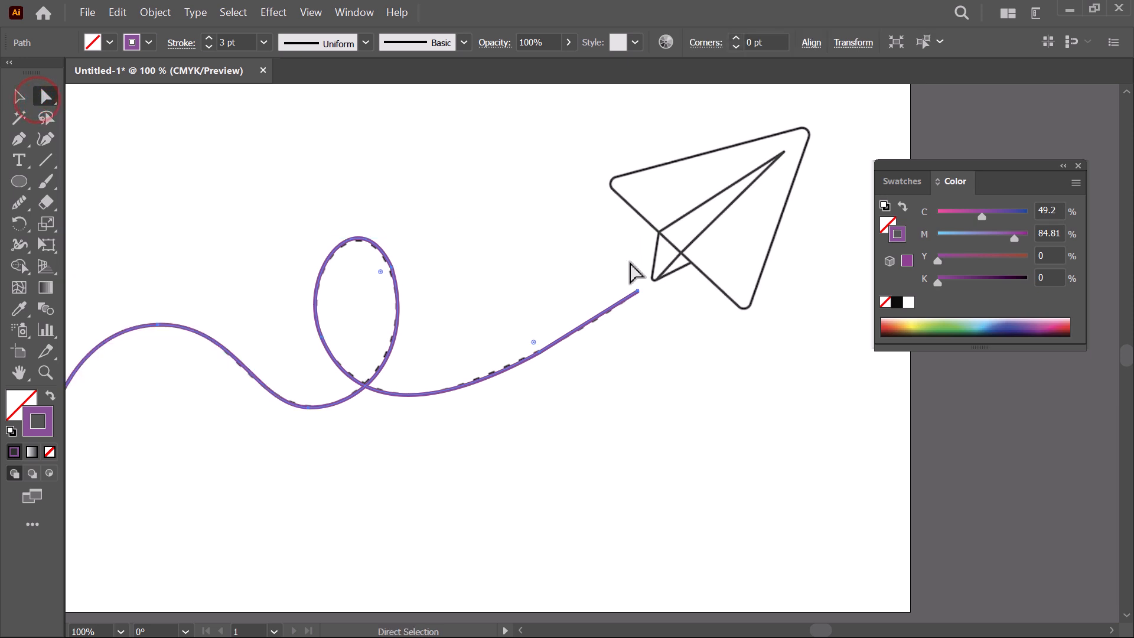
left_click_drag(639, 291, 656, 295)
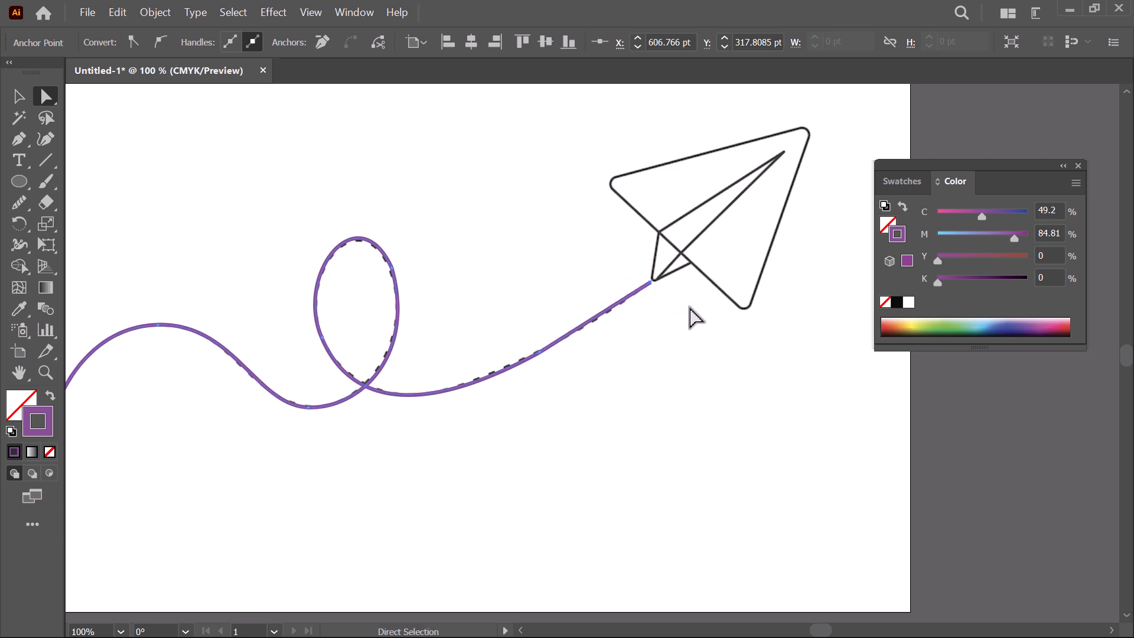
left_click(701, 310)
Step: Add extra anchor points along the right side of the loop with the Add Anchor Point tool
scroll(701, 314, "down", 3)
scroll(701, 313, "up", 2)
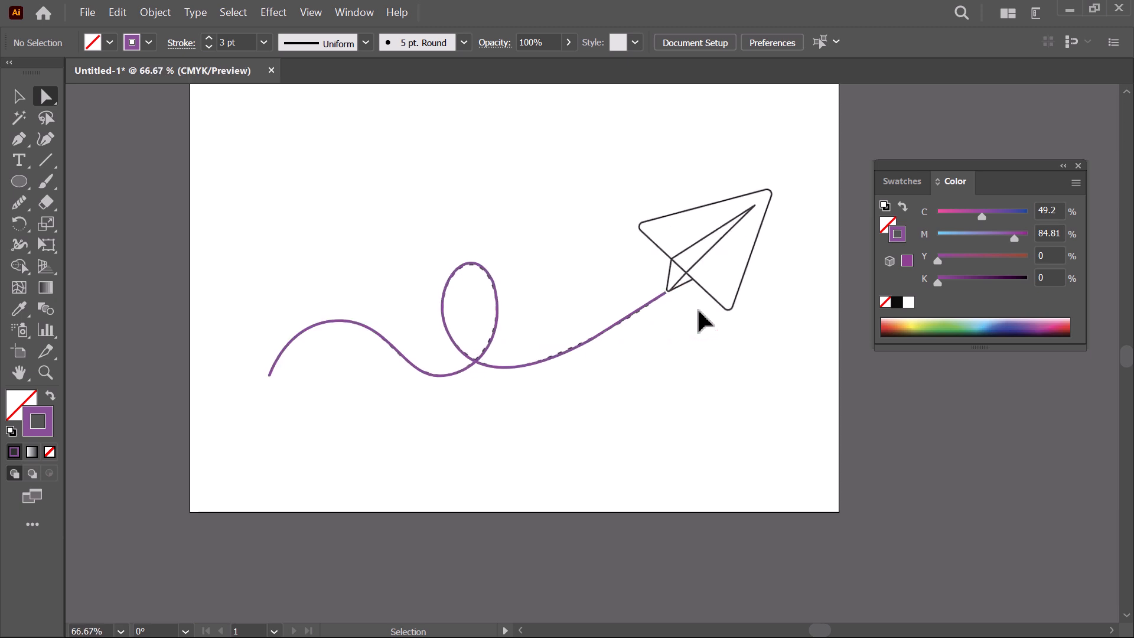
scroll(699, 311, "up", 2)
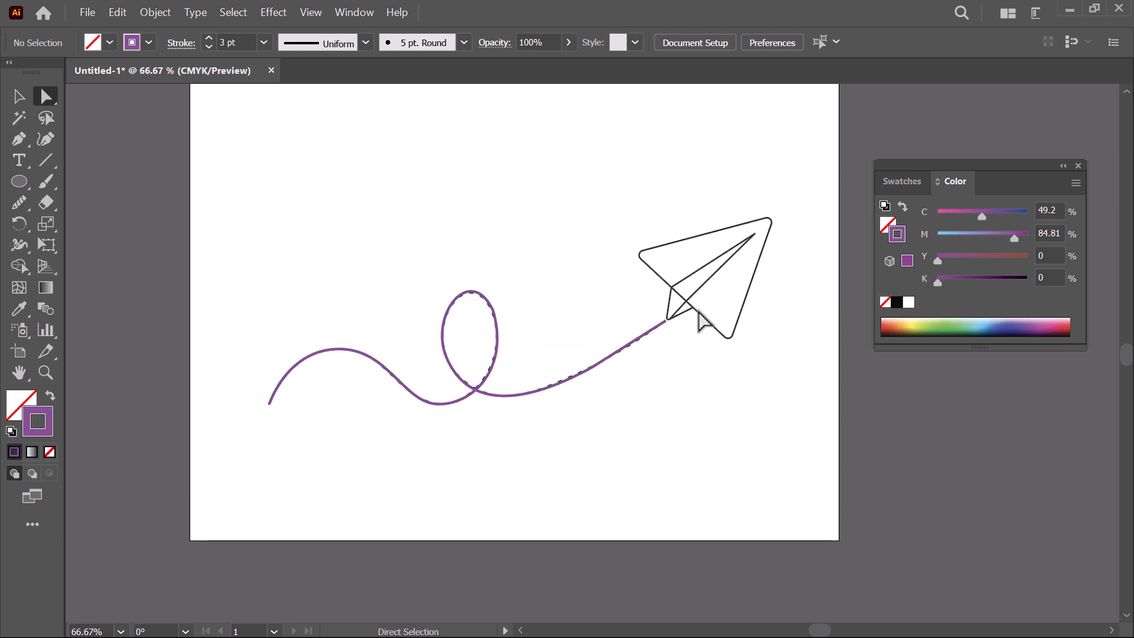
scroll(703, 322, "up", 1)
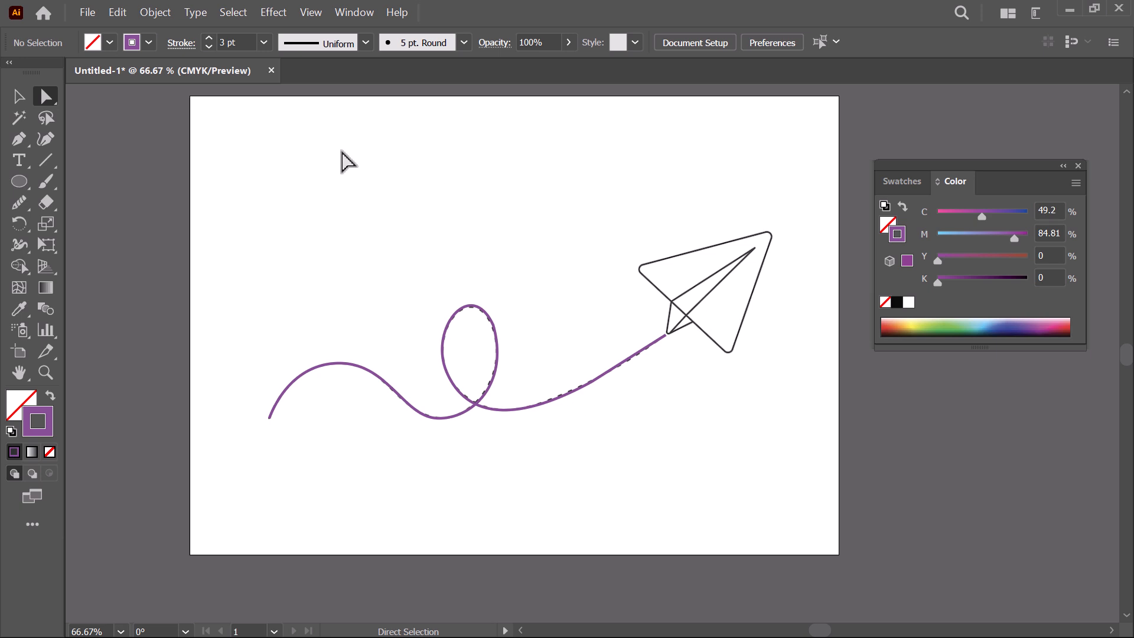
left_click(16, 136)
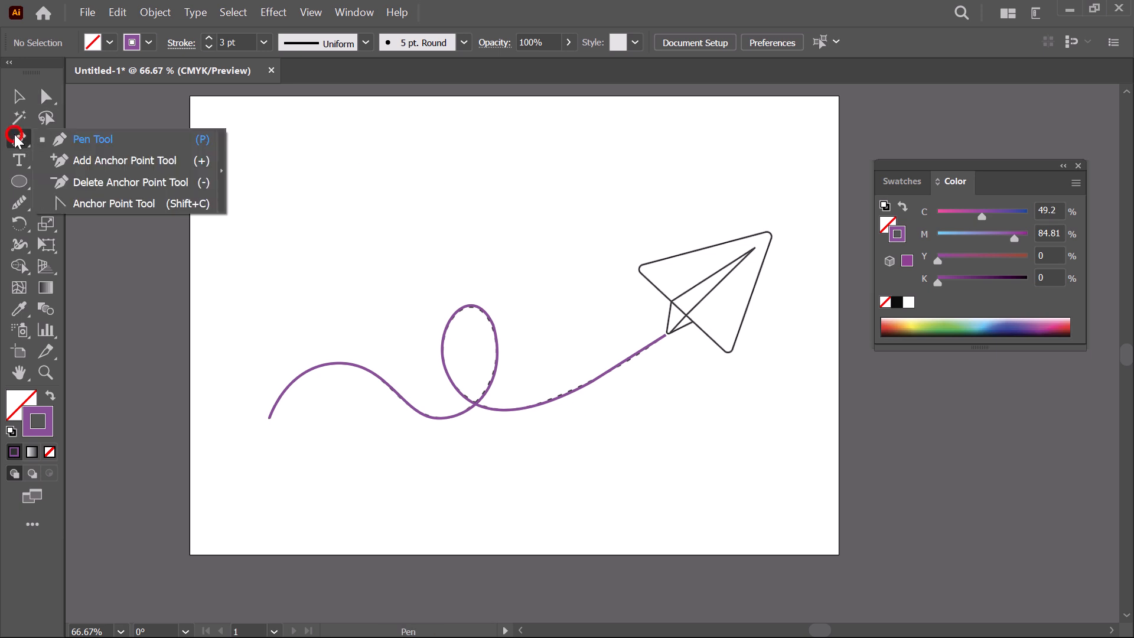
left_click(150, 161)
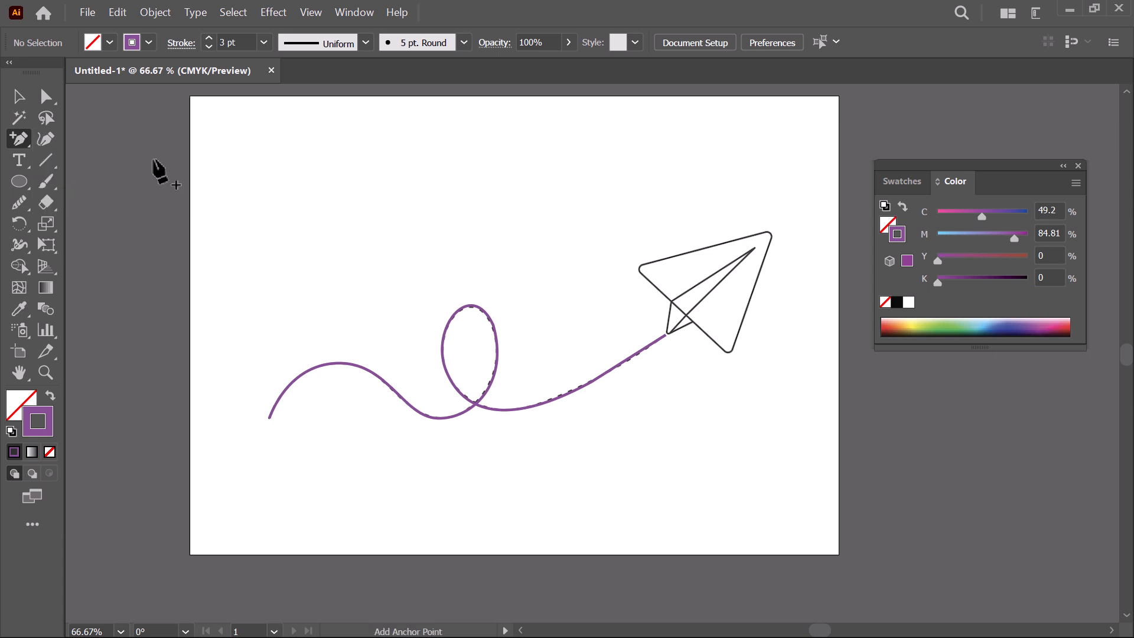
scroll(610, 390, "up", 3)
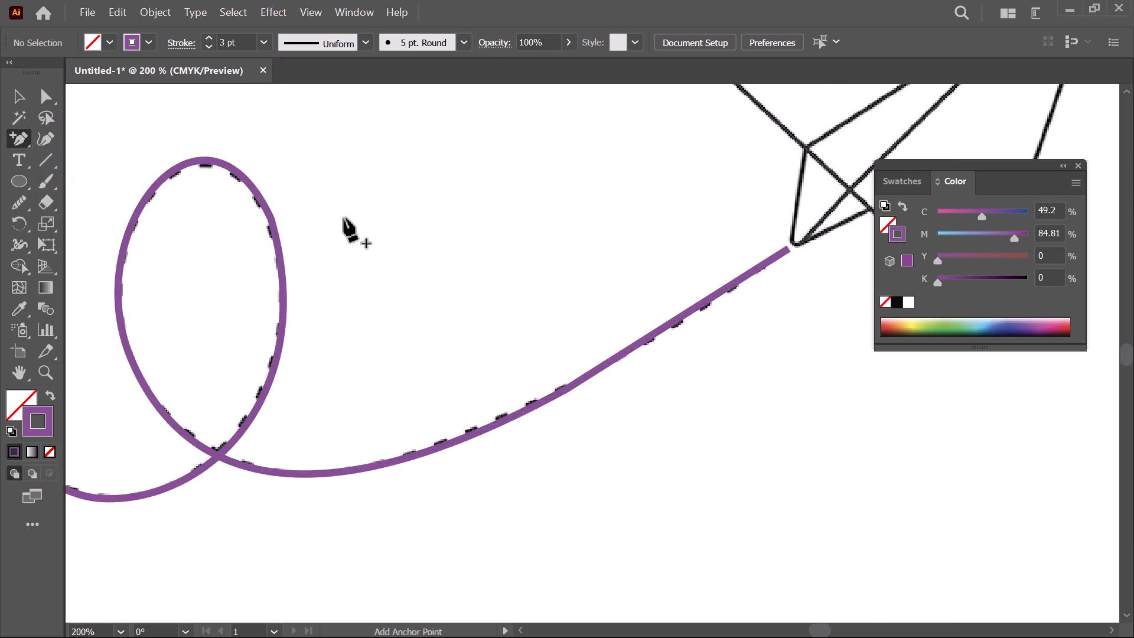
left_click_drag(328, 211, 486, 207)
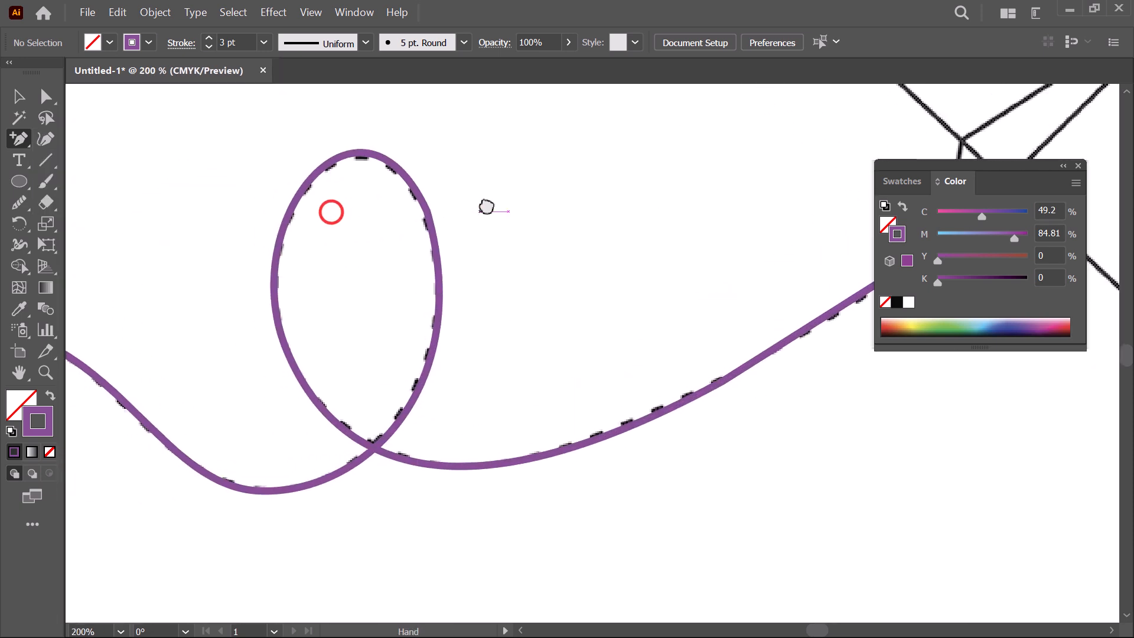
left_click(438, 311)
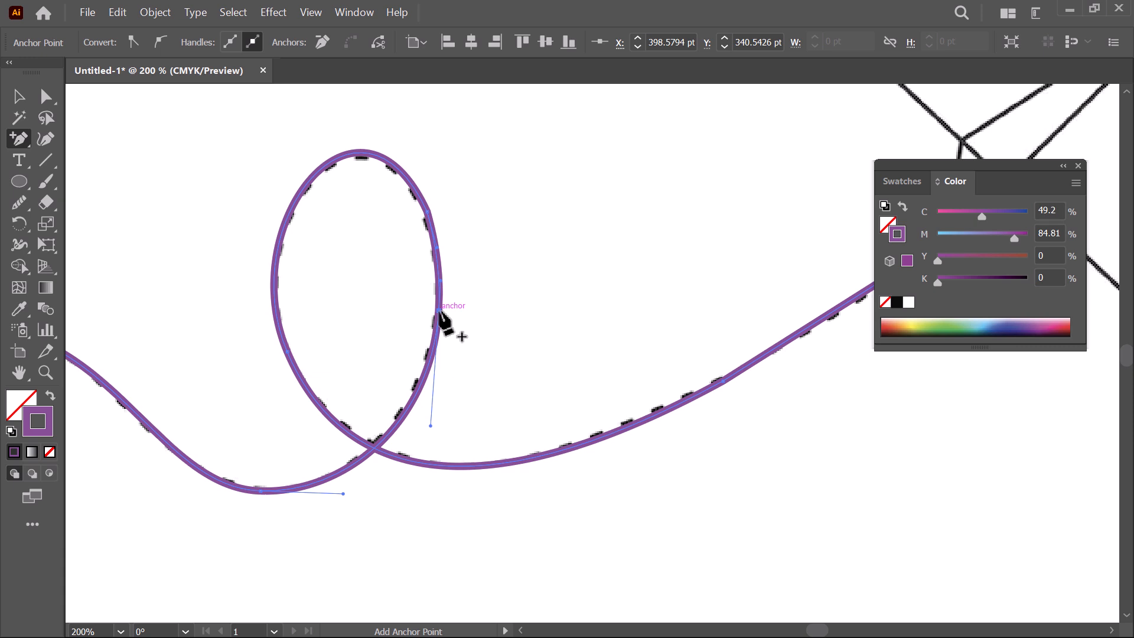
Step: Try pulling the newly added lower anchor outward from the loop with Direct Selection, and undo the move
key("a")
left_click_drag(440, 311, 458, 327)
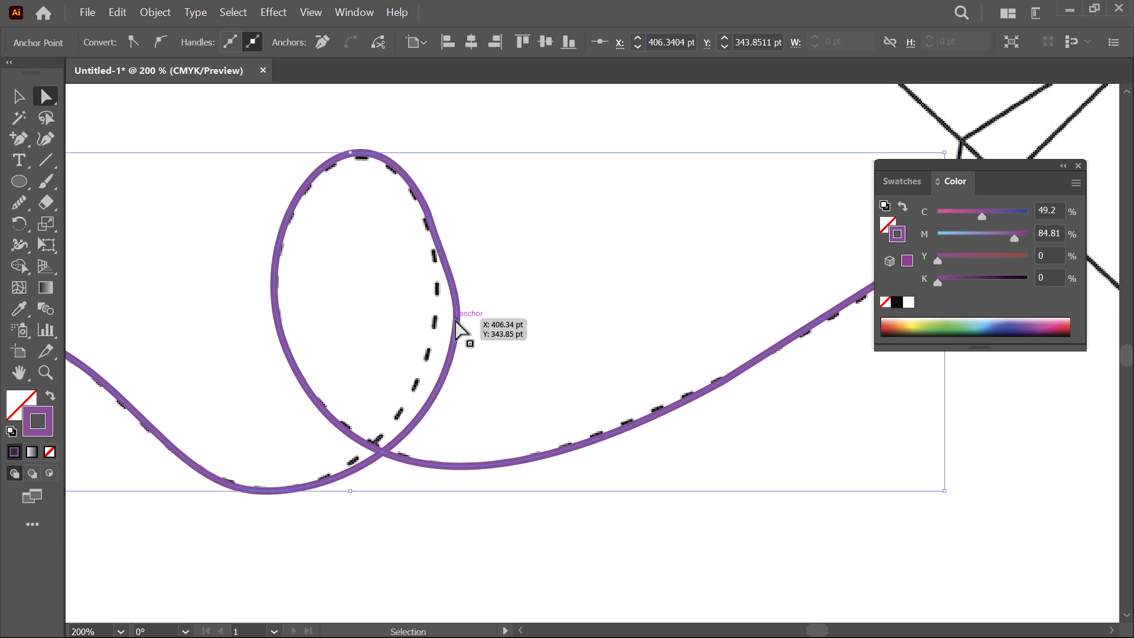
key("ctrl+z")
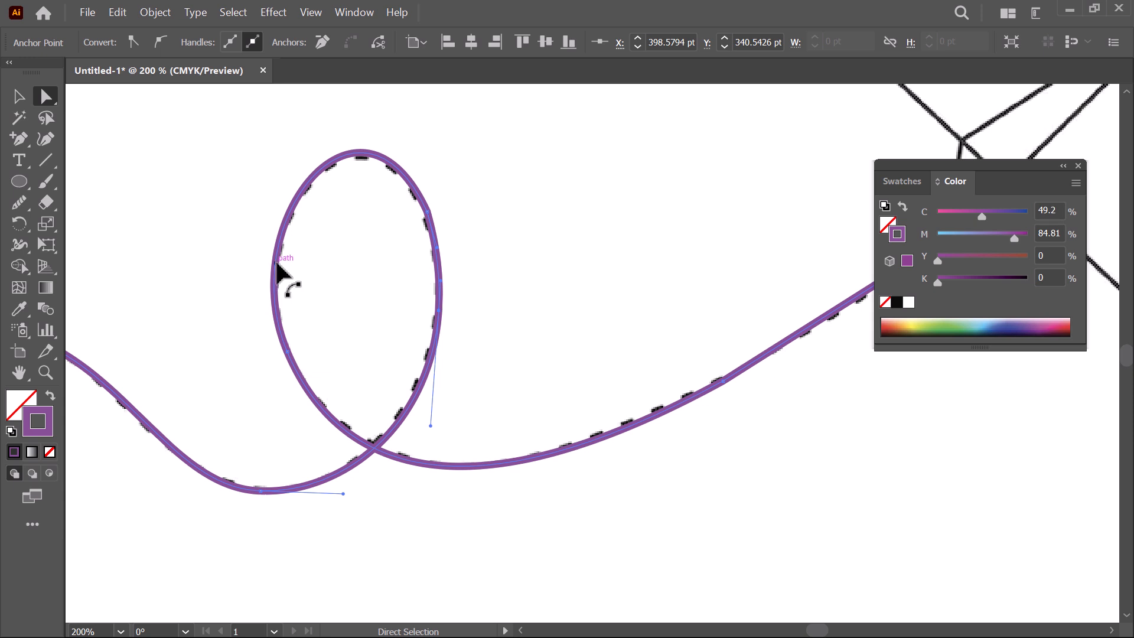
Step: Add extra anchor points along the left side of the loop with the Add Anchor Point tool
left_click(19, 139)
left_click(281, 237)
left_click(305, 388)
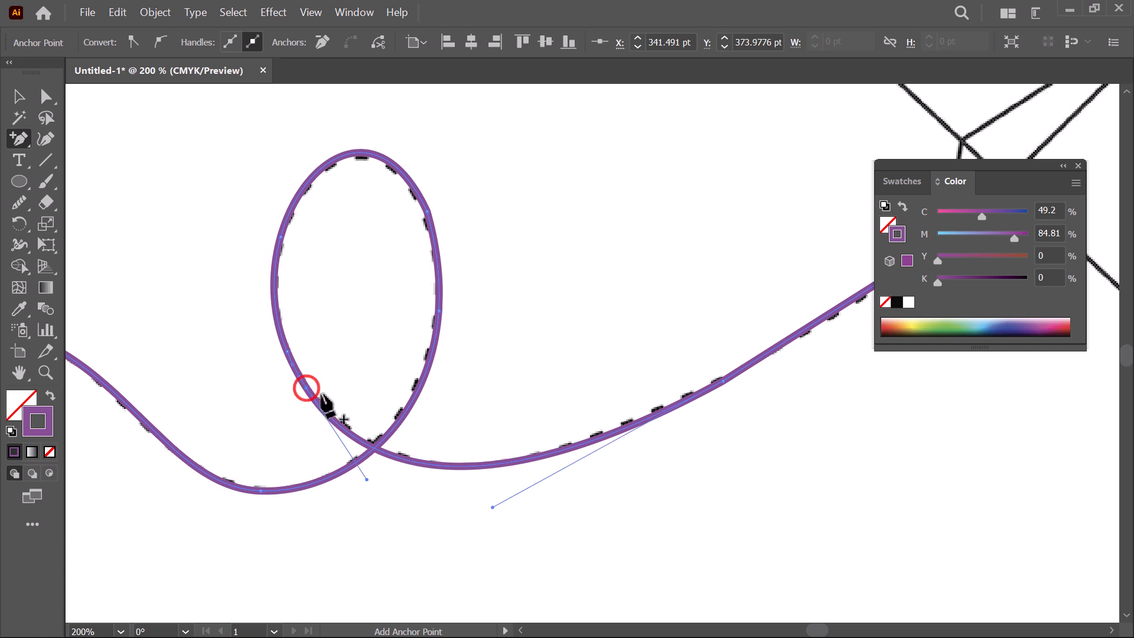
left_click(280, 334)
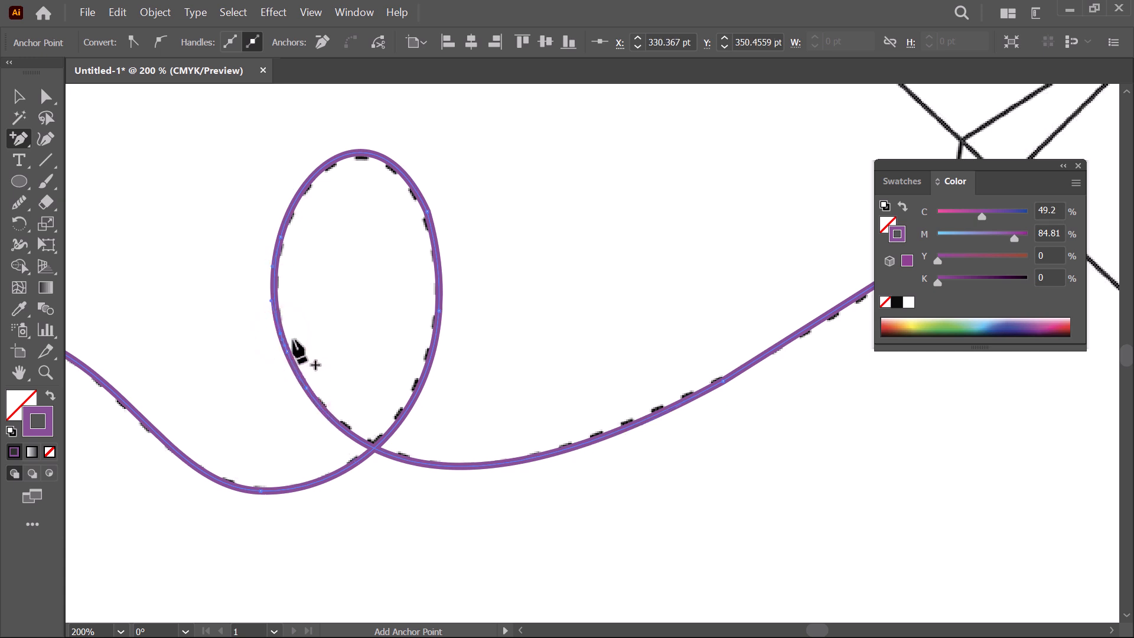
Step: Try pulling the lower and upper anchors on the loop's left side inward with Direct Selection, undoing each move
key("a")
left_click_drag(282, 334, 331, 328)
key("ctrl+z")
left_click(282, 237)
left_click_drag(286, 240, 342, 253)
key("ctrl+z")
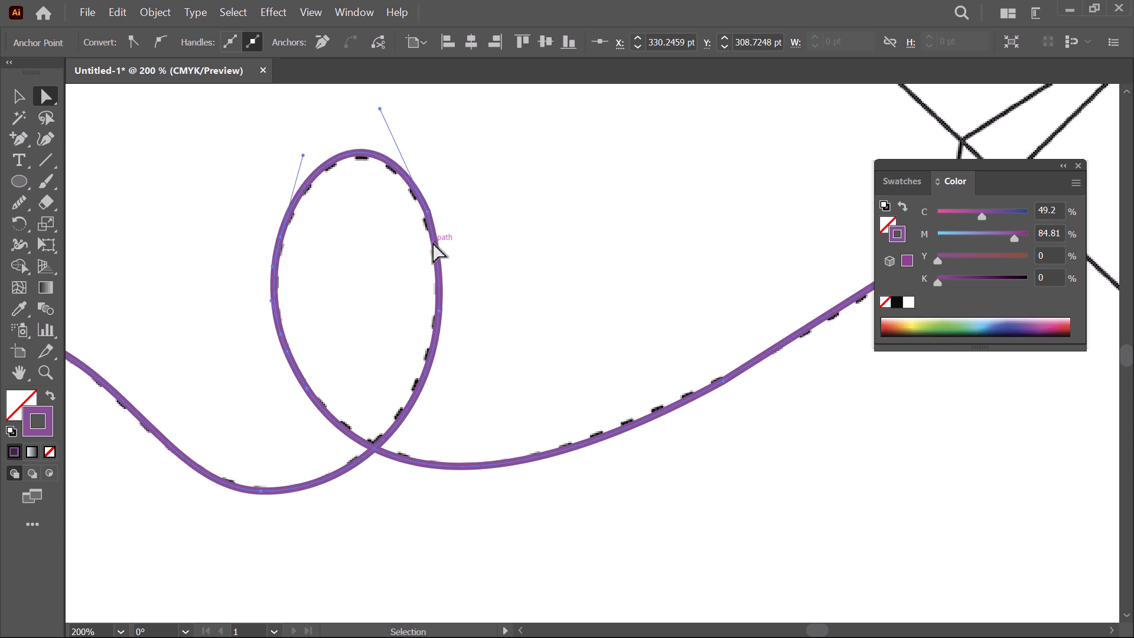
Step: Select the whole traced path's anchors and add anchor points on the rising left slope of the trail's first hump
key("ctrl+0")
left_click(275, 272)
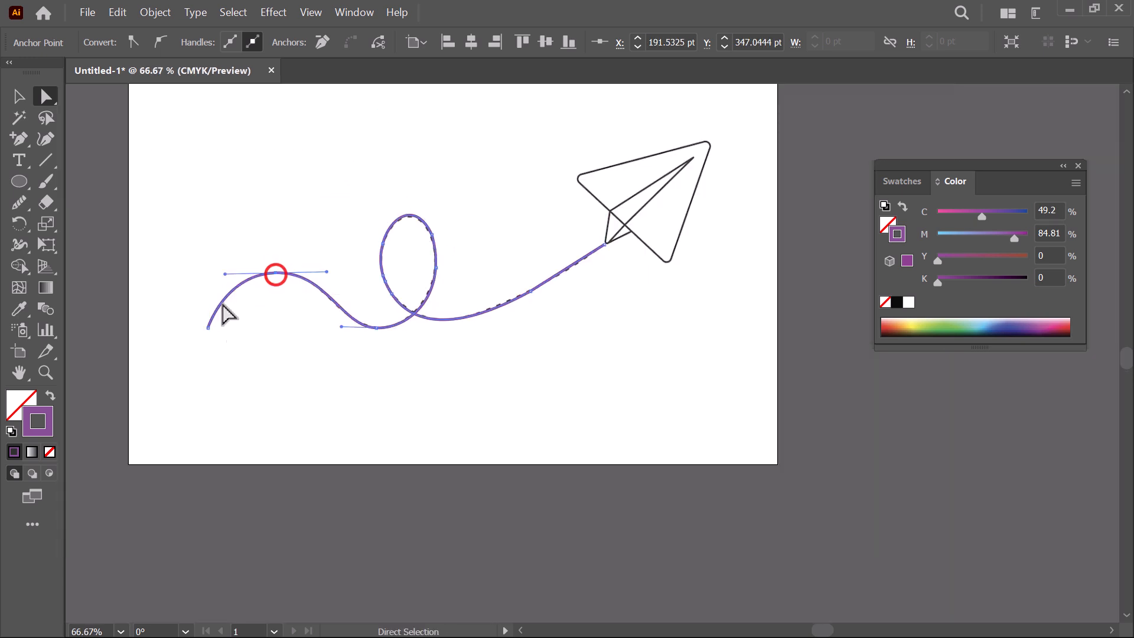
key("v")
scroll(210, 328, "up", 1)
scroll(210, 327, "up", 1)
left_click(359, 214)
left_click_drag(172, 154, 392, 469)
left_click(20, 140)
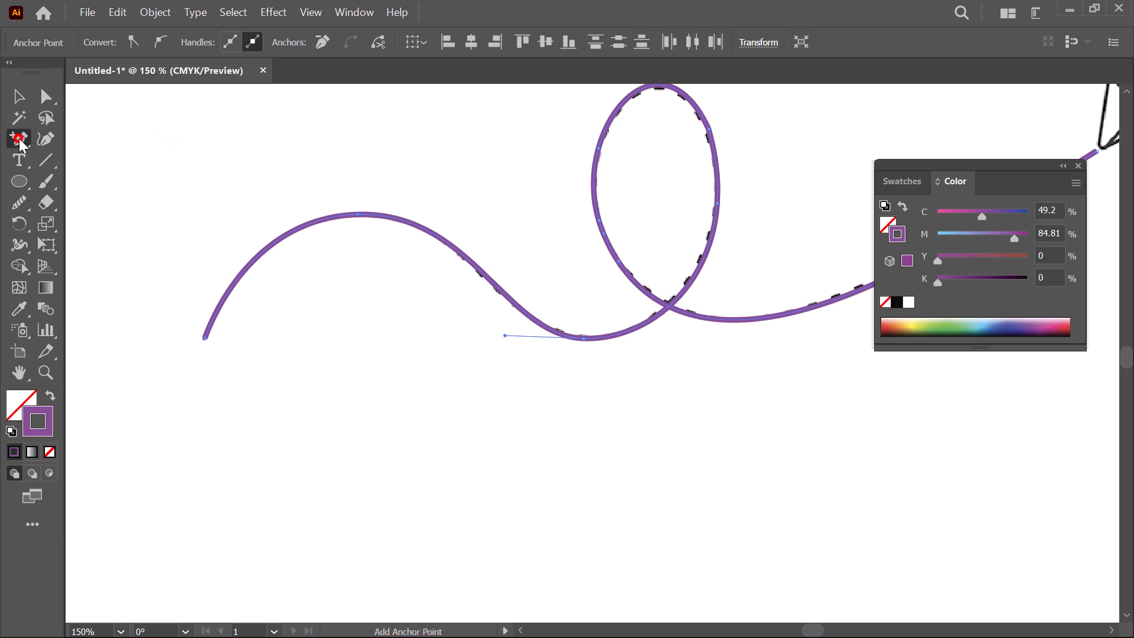
left_click(259, 255)
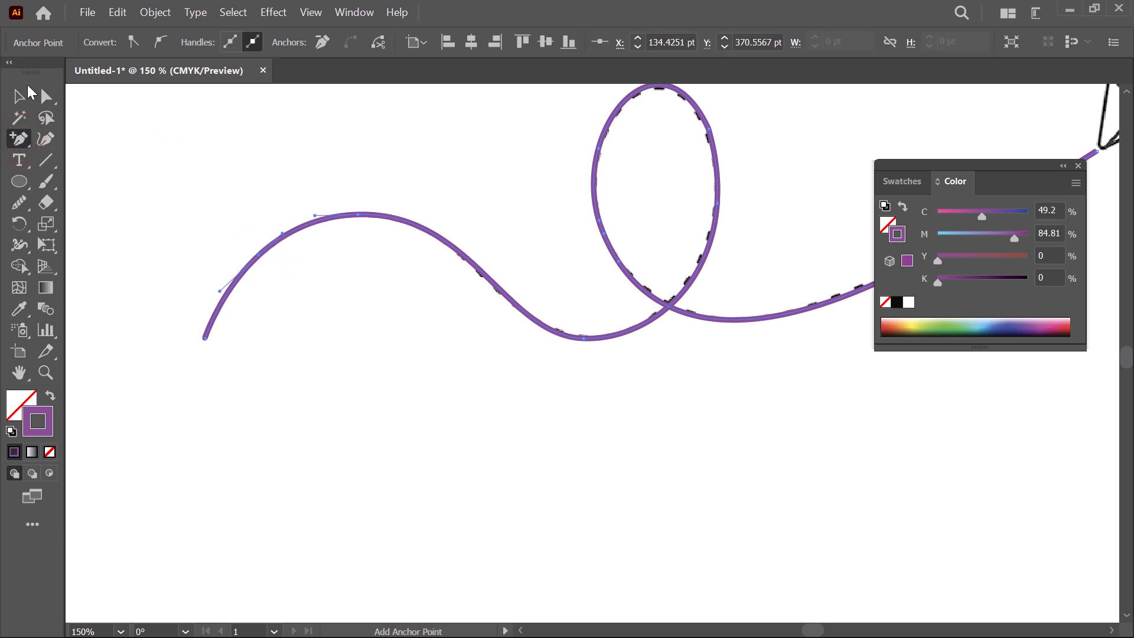
Step: Try moving the added anchor on the first hump's left slope with Direct Selection, and undo the move
left_click(46, 97)
left_click_drag(257, 258, 266, 260)
key("ctrl+z")
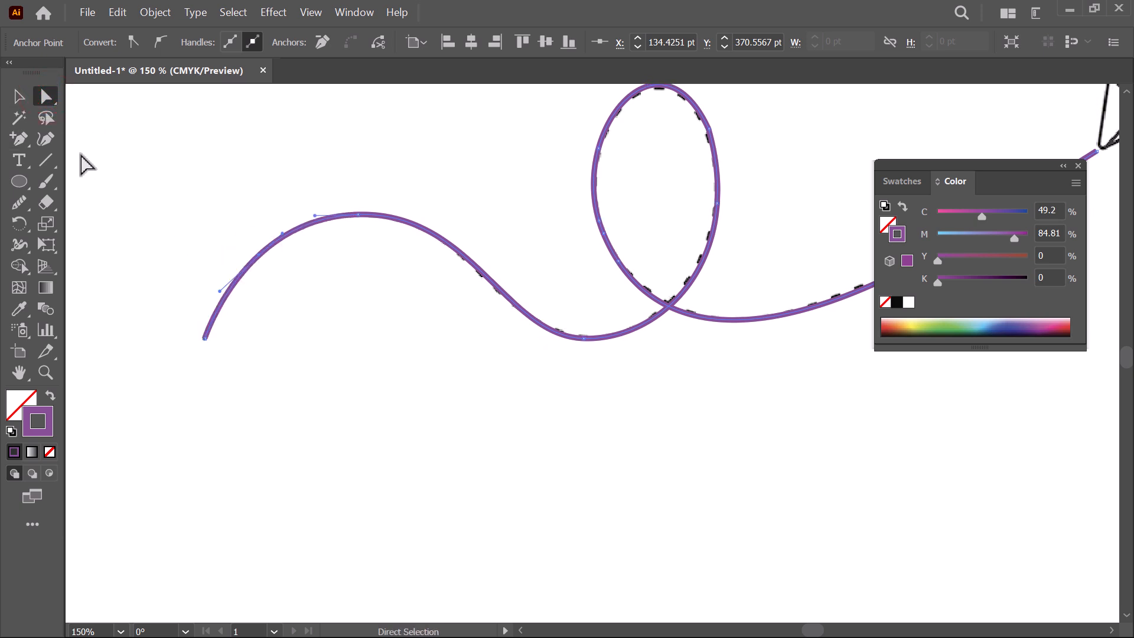
Step: Remove the anchors on the first hump's left slope and at its peak with the Delete Anchor Point tool
left_click(21, 139)
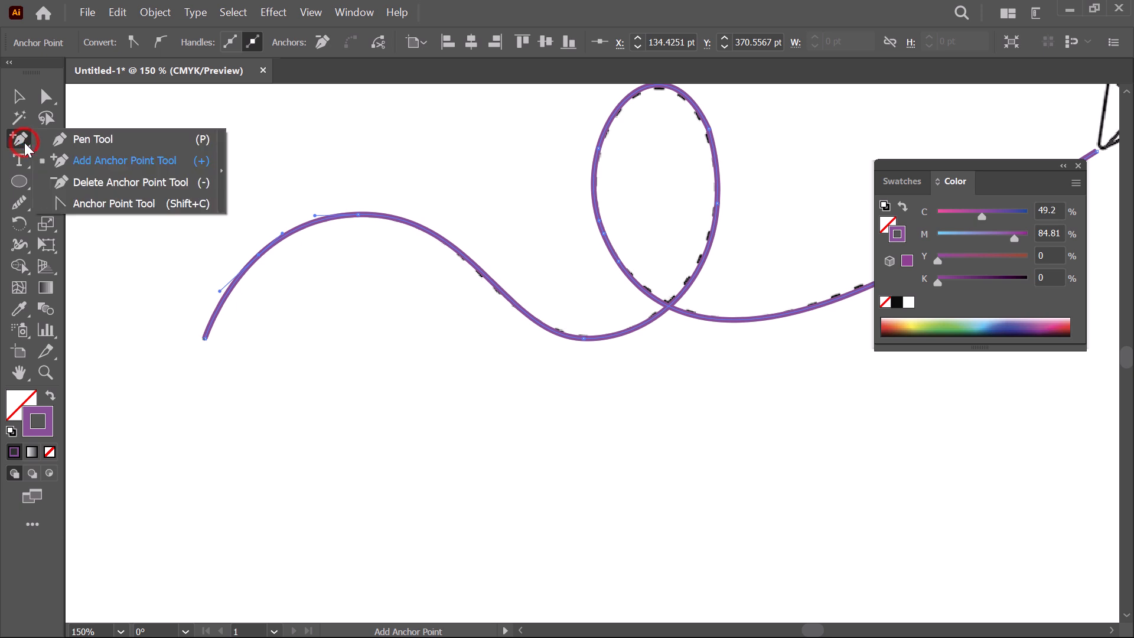
left_click(204, 184)
left_click(258, 255)
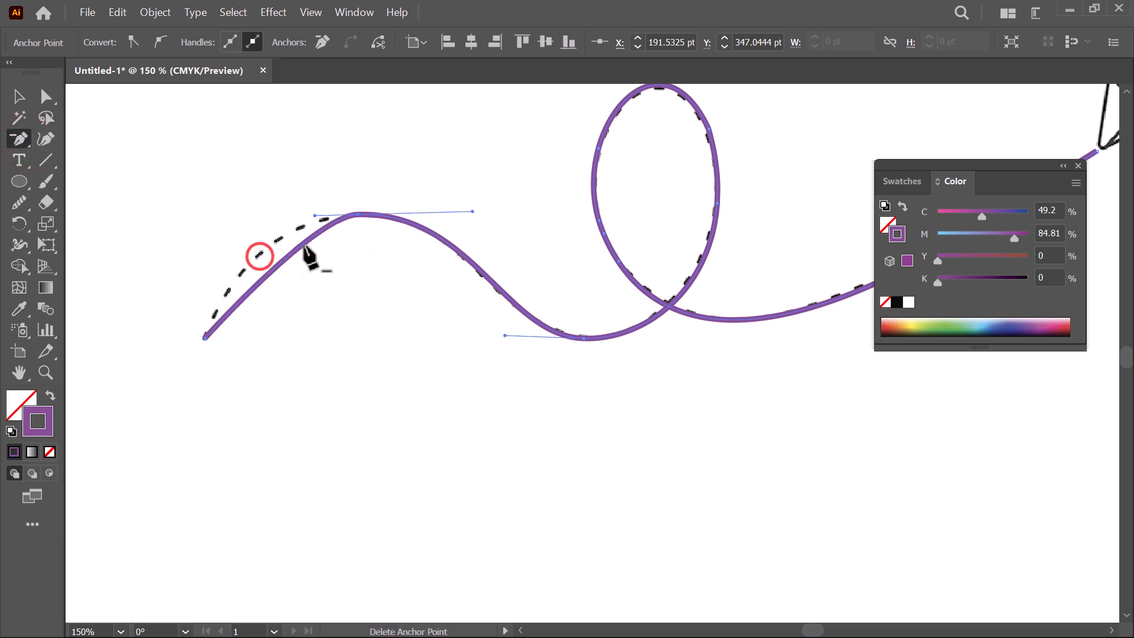
left_click(359, 215)
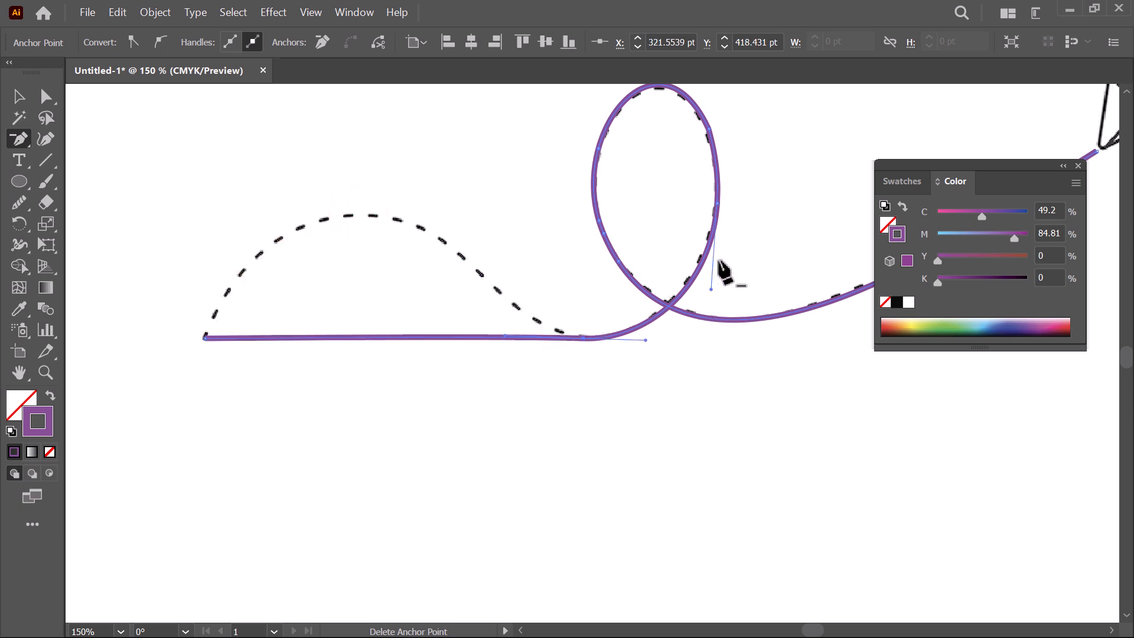
Step: Delete the anchor points along the loop's right side and upper left side
left_click(718, 204)
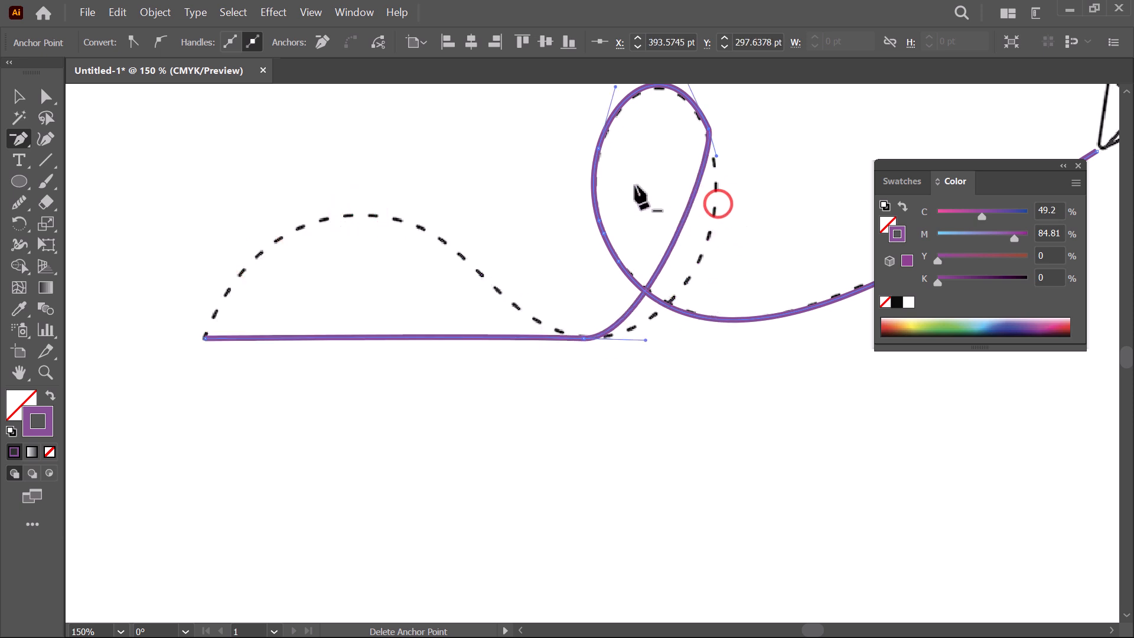
left_click(597, 149)
left_click(710, 126)
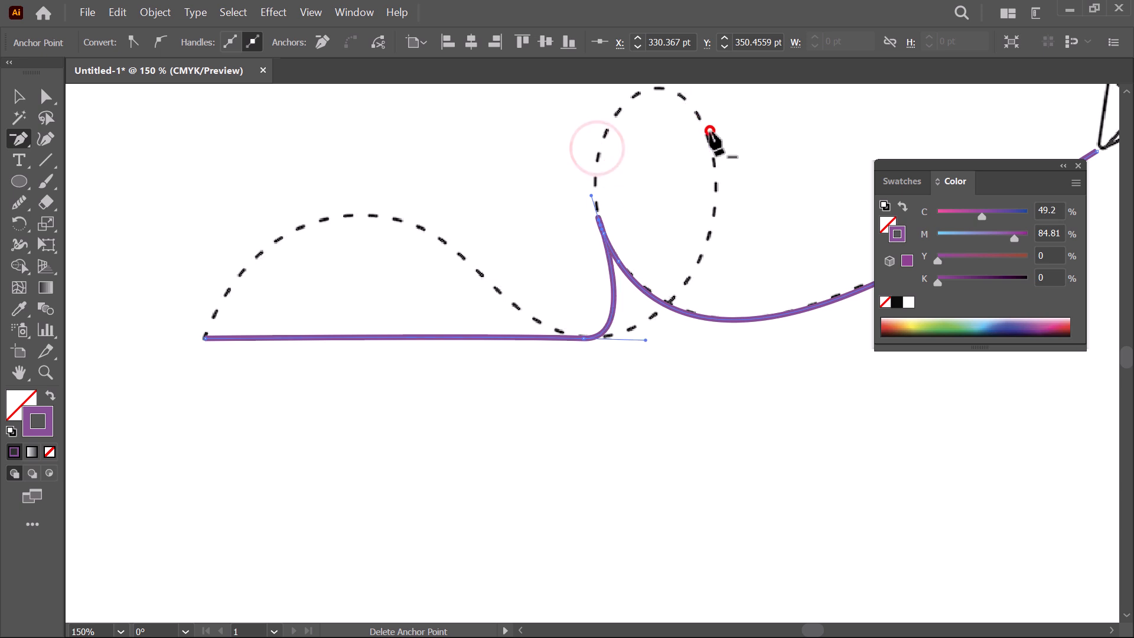
left_click(597, 218)
Step: Delete the remaining closely spaced anchors on the loop's lower left side so the path no longer follows the loop
scroll(603, 236, "up", 5)
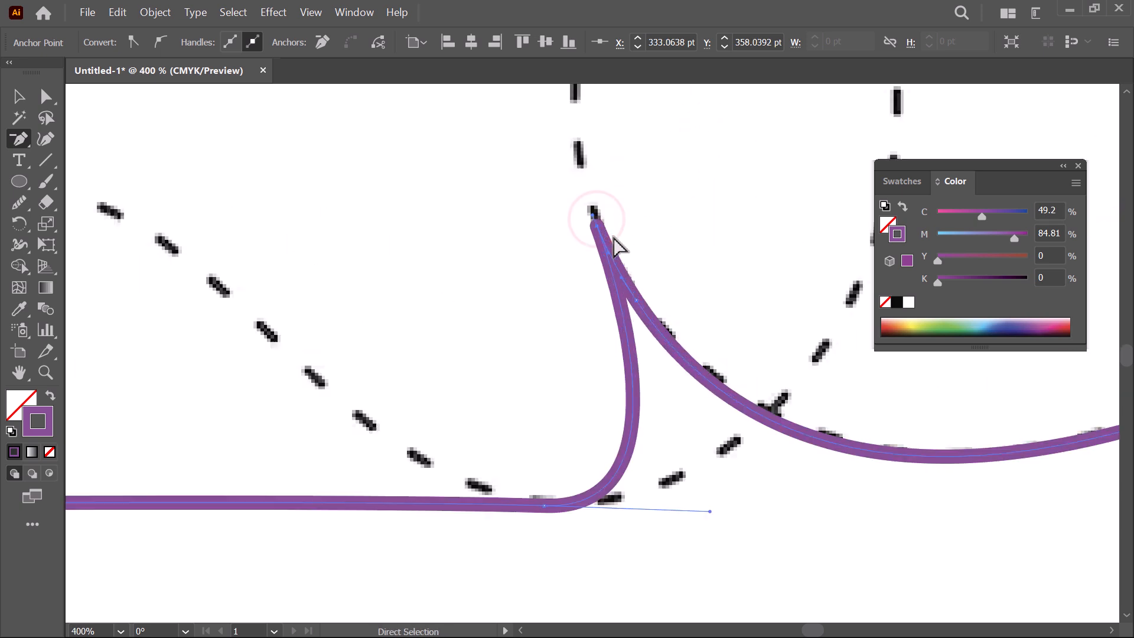
left_click(584, 219)
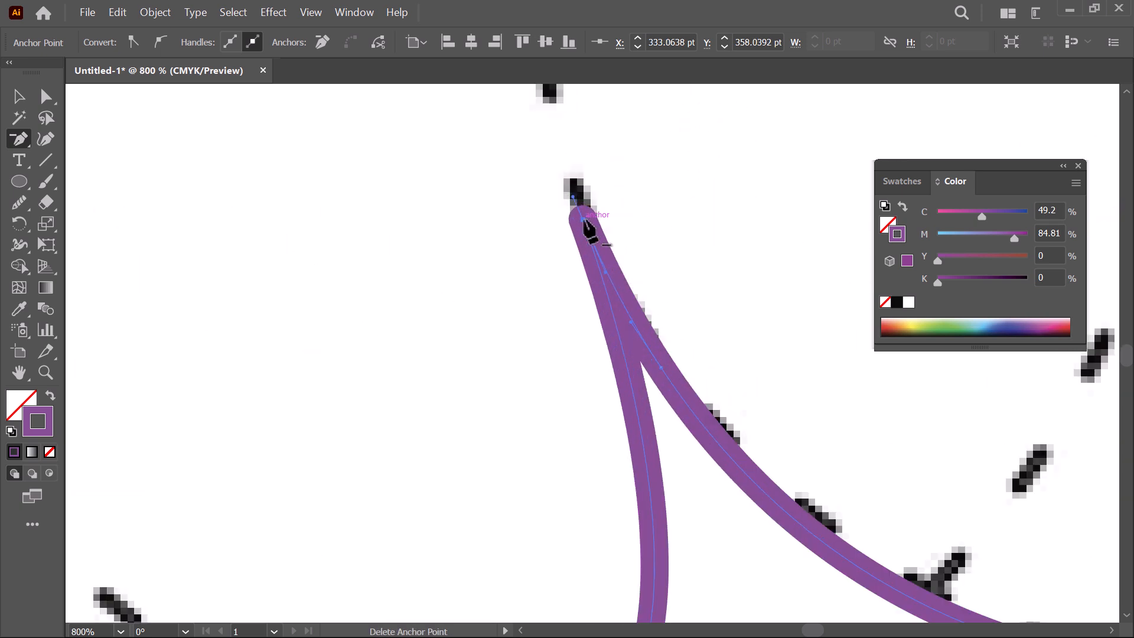
left_click(660, 367)
scroll(549, 322, "down", 9)
scroll(667, 315, "up", 3)
scroll(668, 315, "down", 3)
scroll(657, 310, "up", 3)
scroll(659, 320, "down", 1)
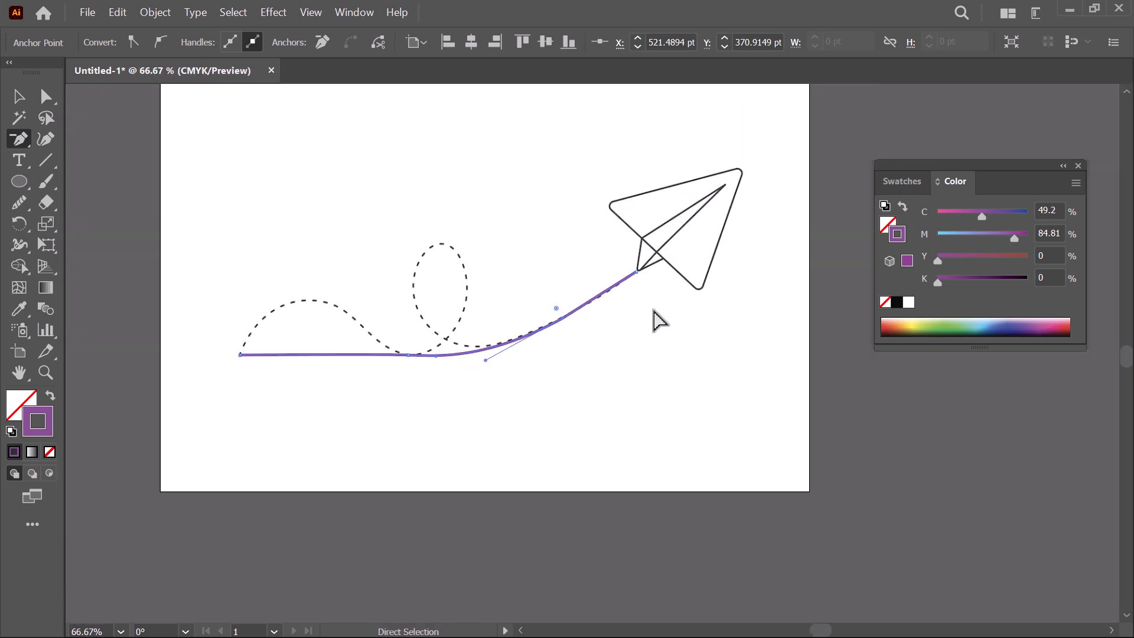
left_click_drag(499, 213, 578, 287)
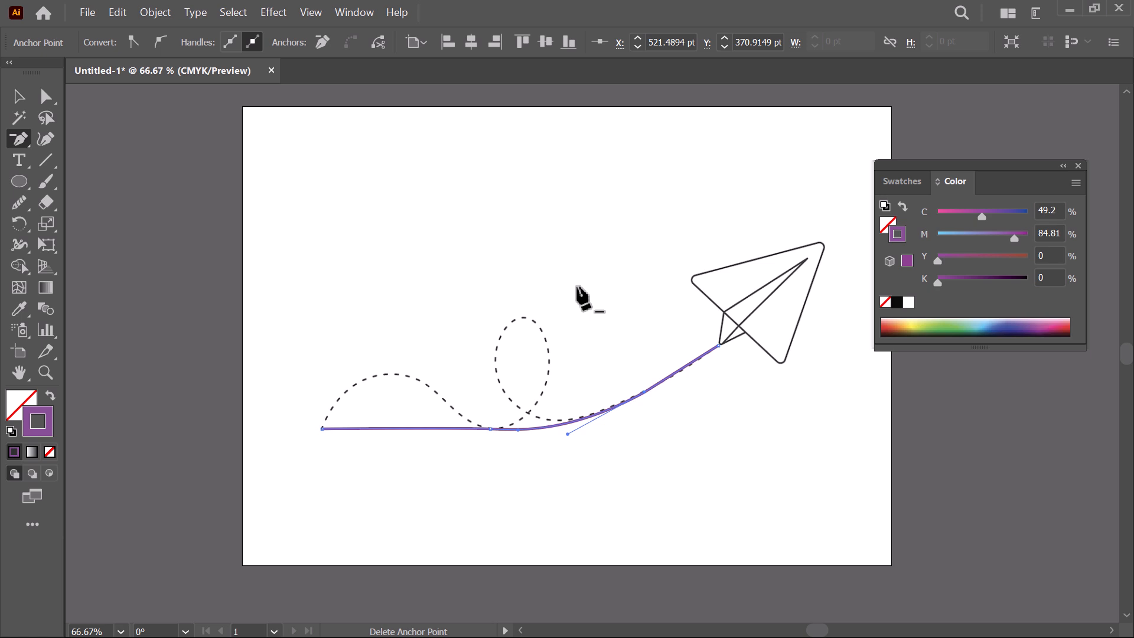